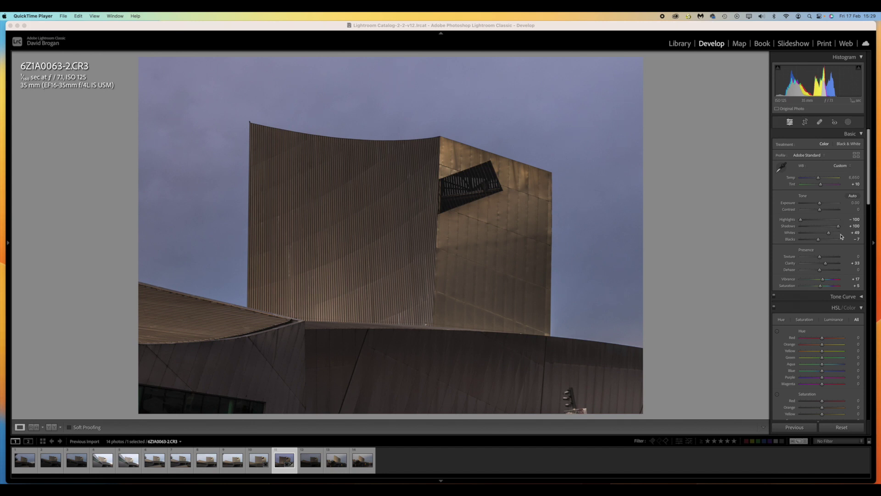
- Review the photo's existing develop adjustments, from the basic tone and HSL settings through lens corrections, transform, effects and calibration
scroll(832, 240, down, 4)
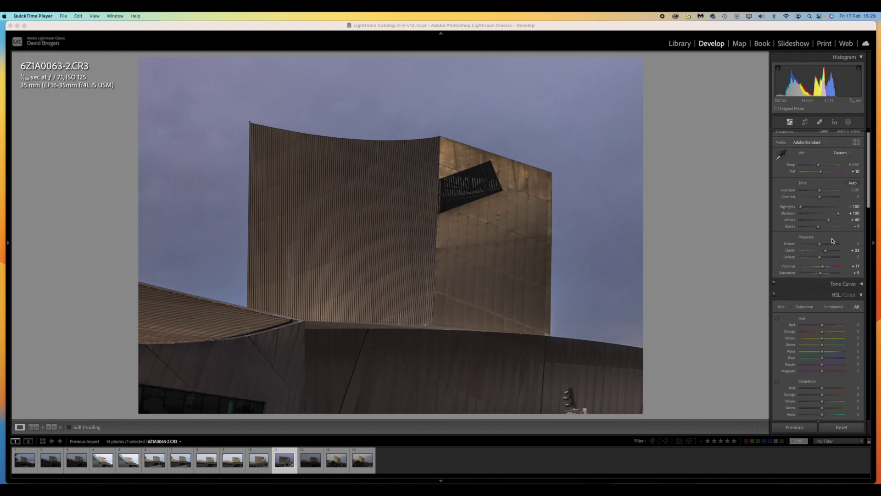
scroll(833, 240, down, 15)
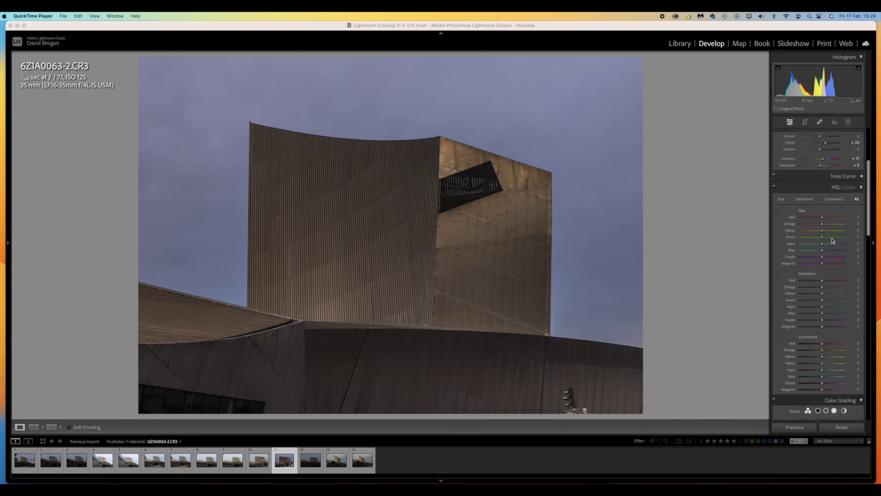
scroll(832, 240, down, 12)
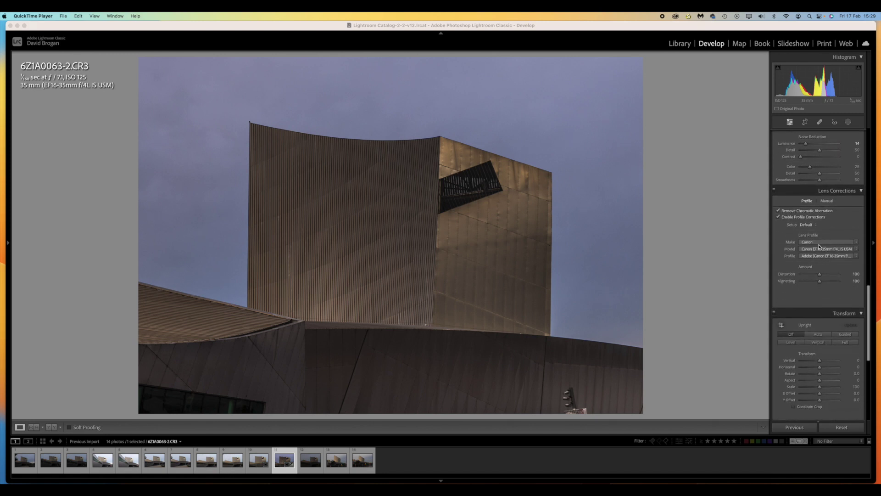
scroll(840, 230, down, 14)
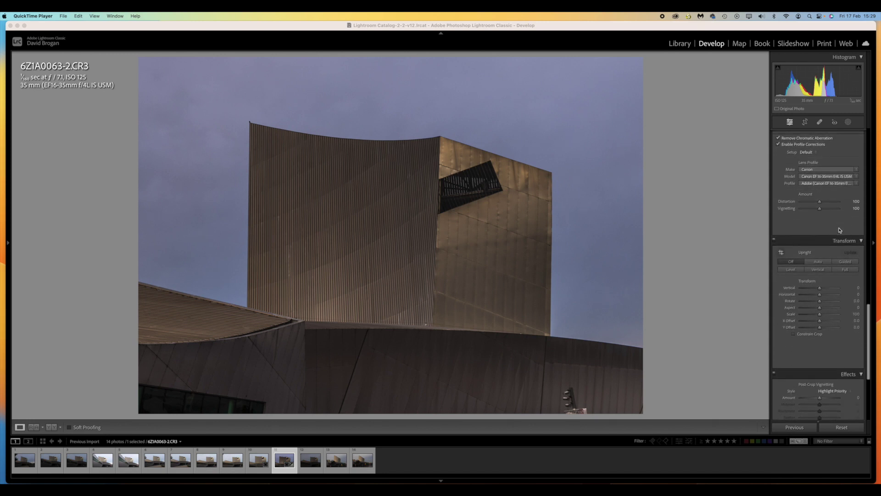
scroll(839, 230, up, 5)
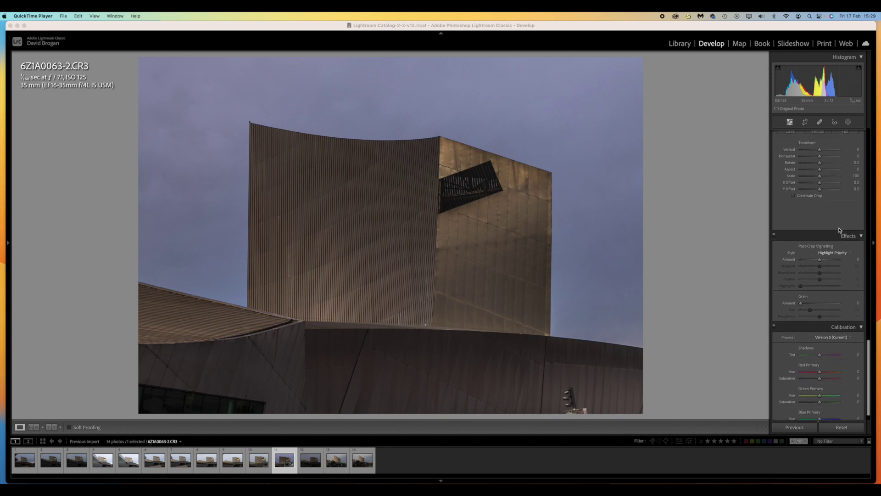
scroll(839, 230, up, 14)
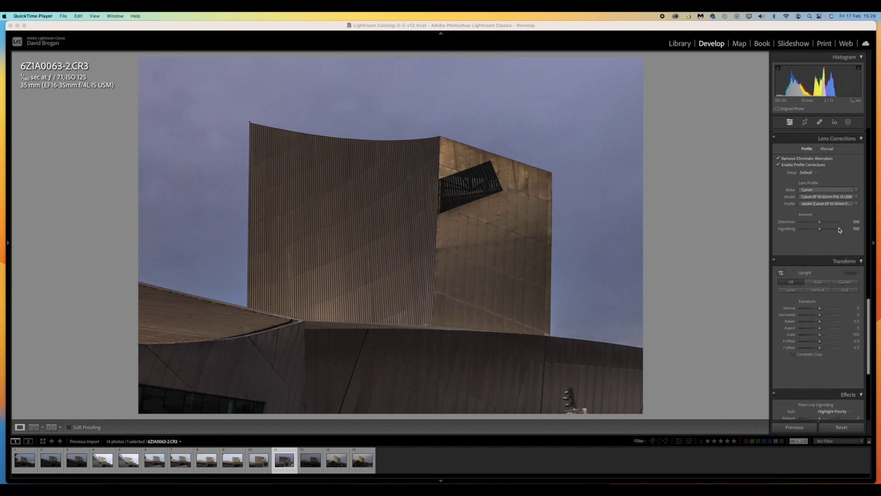
scroll(839, 230, up, 20)
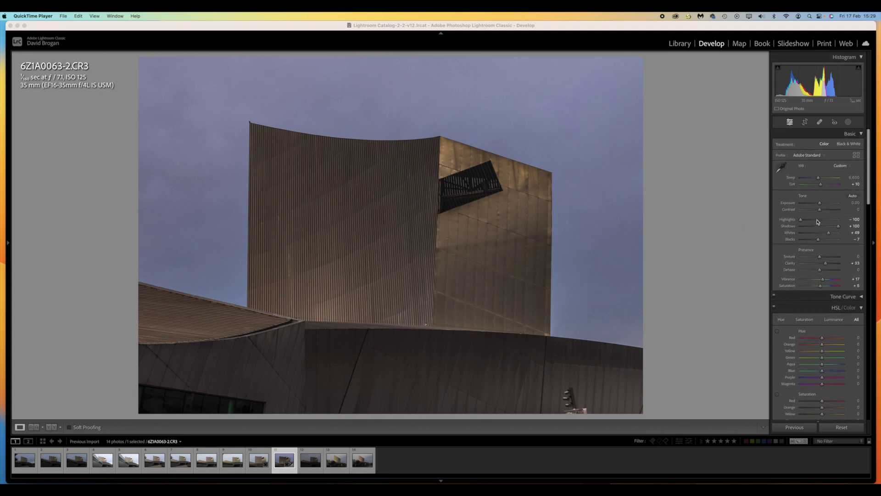
- Convert the photo's treatment to Black & White
click(847, 145)
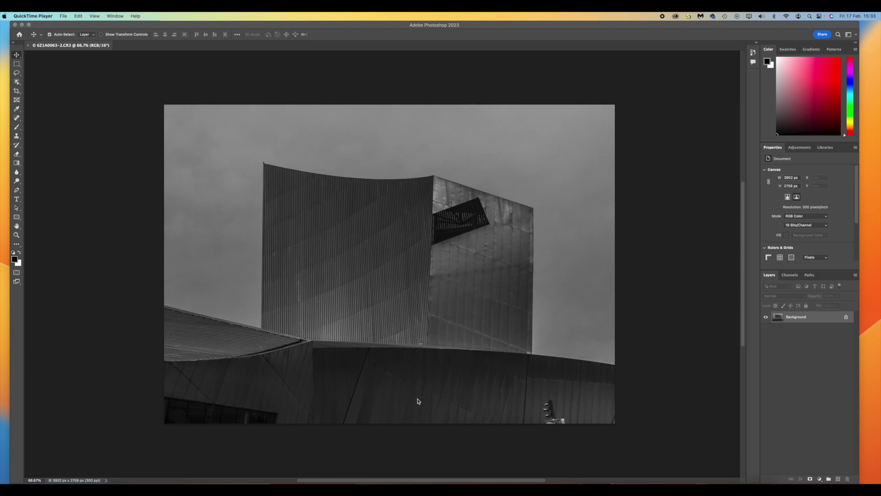
- Switch to Photoshop and duplicate the Background layer of the black-and-white building photo
scroll(418, 402, left, 3)
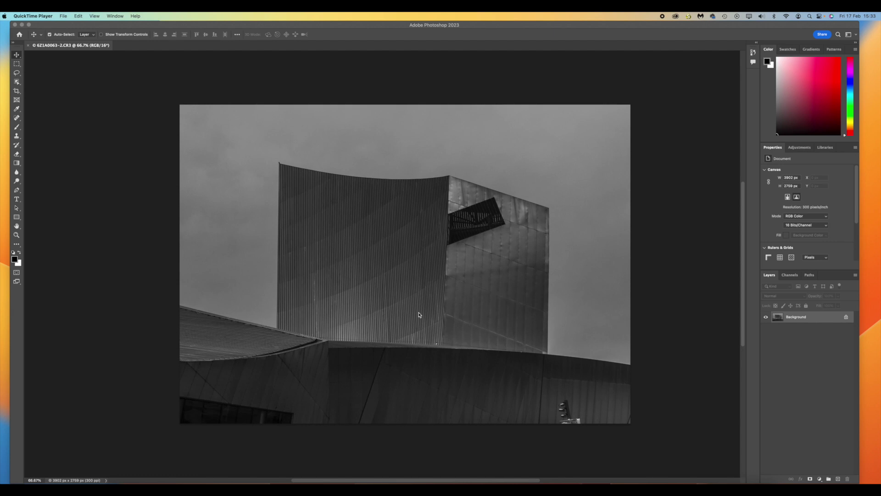
click(822, 316)
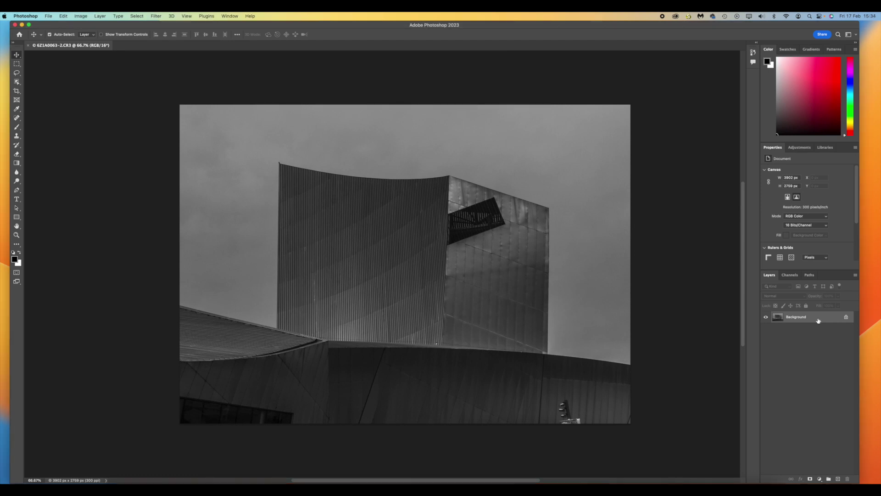
key(super+j)
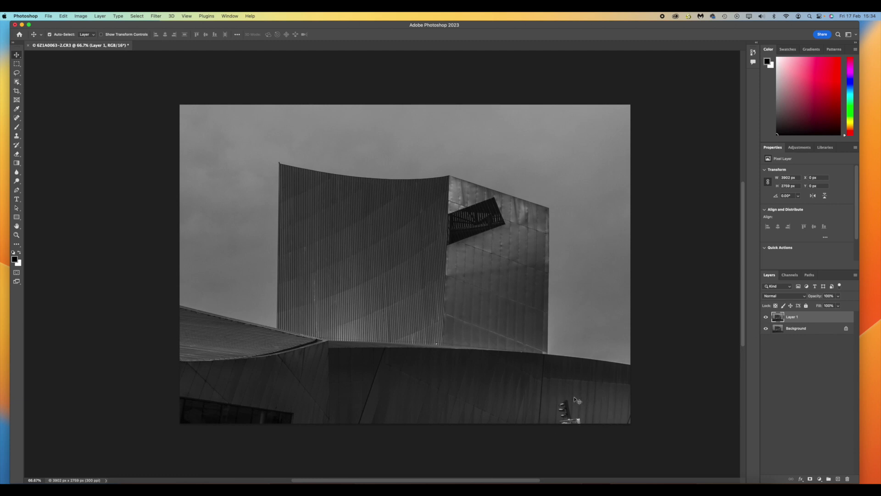
- Lasso the small sign near the photo's lower right corner, remove it with a Content-Aware fill at 100% opacity, and deselect
scroll(557, 409, down, 2)
scroll(557, 409, right, 2)
scroll(76, 116, down, 1)
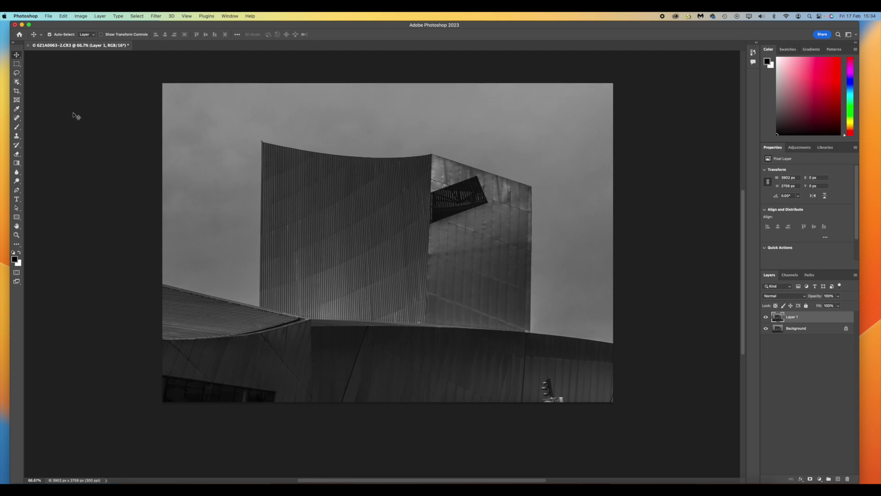
click(17, 73)
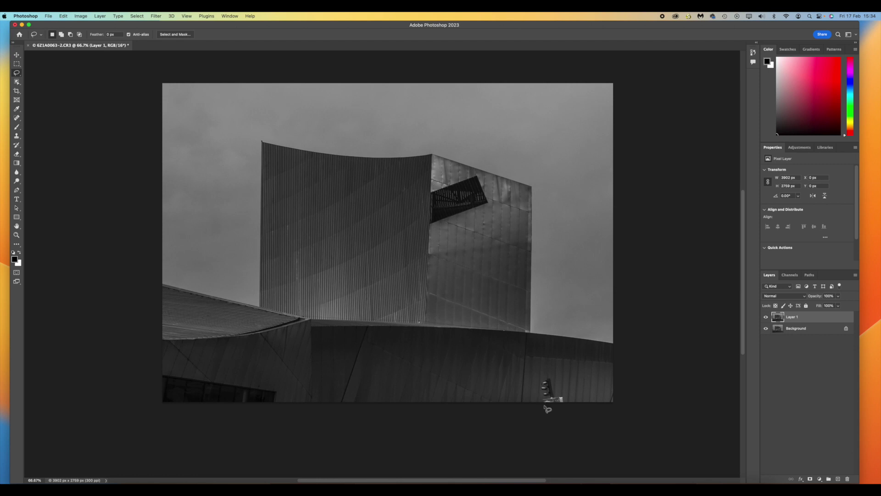
mouse_move(543, 405)
mouse_down()
mouse_move(538, 377)
mouse_move(550, 372)
mouse_move(568, 403)
mouse_move(540, 409)
mouse_up()
scroll(124, 112, down, 2)
scroll(84, 87, up, 5)
scroll(85, 87, right, 1)
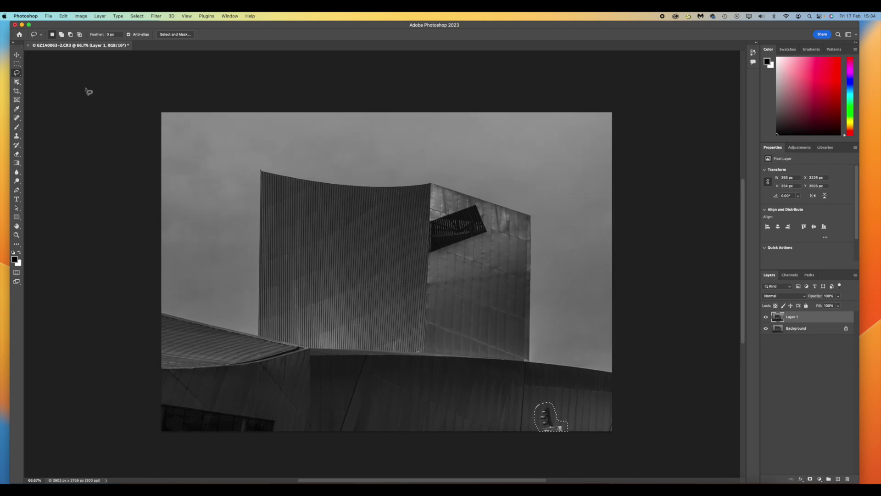
scroll(84, 87, left, 2)
click(64, 16)
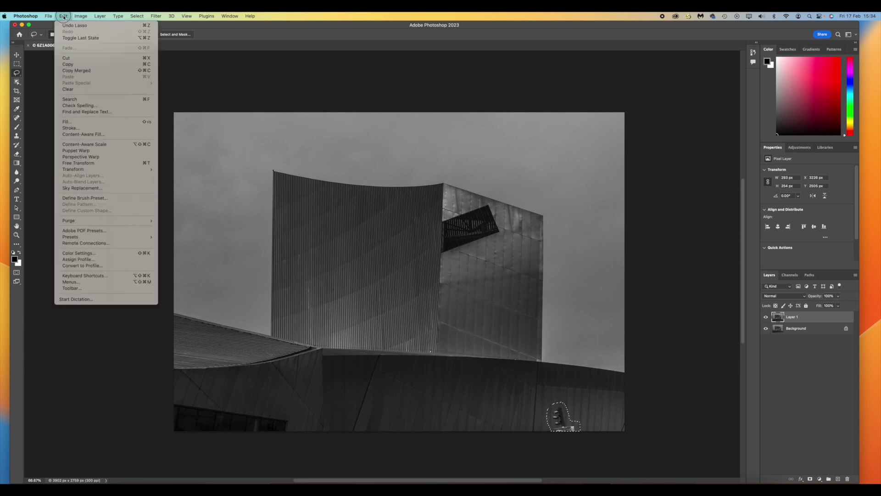
click(105, 121)
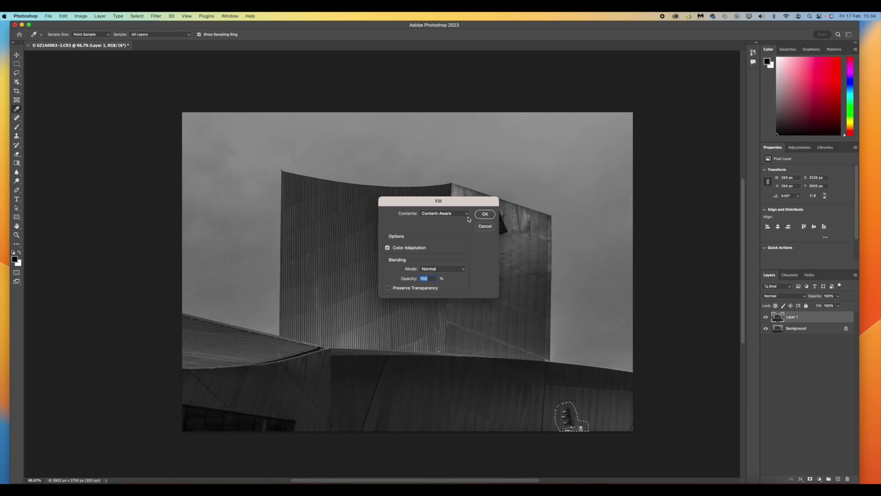
click(488, 215)
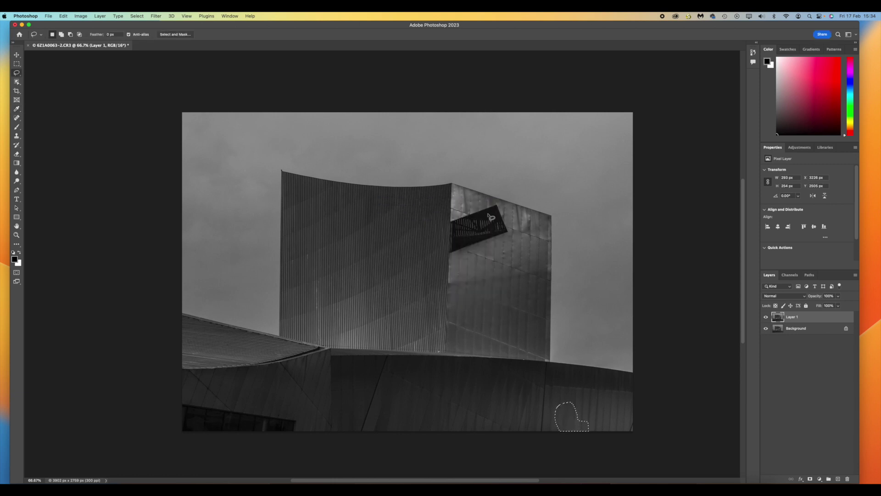
key(super+d)
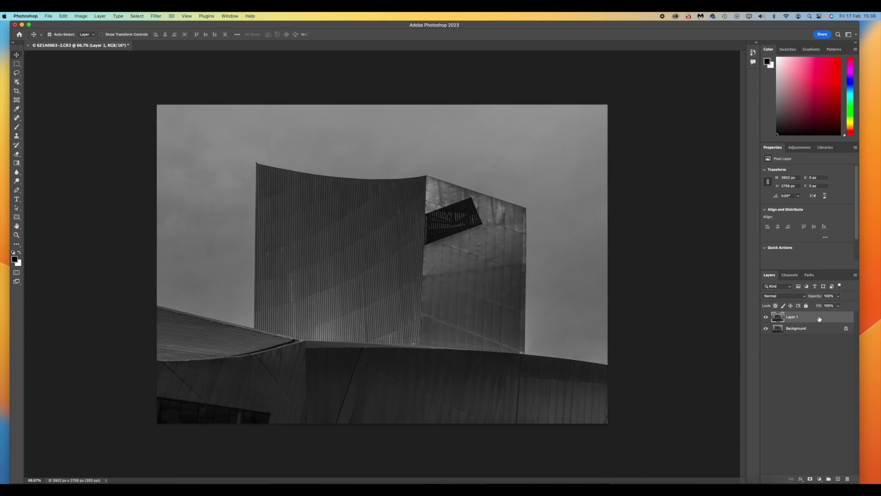
- Select the sky automatically, save the selection as a new channel named Sky, and deselect
click(137, 16)
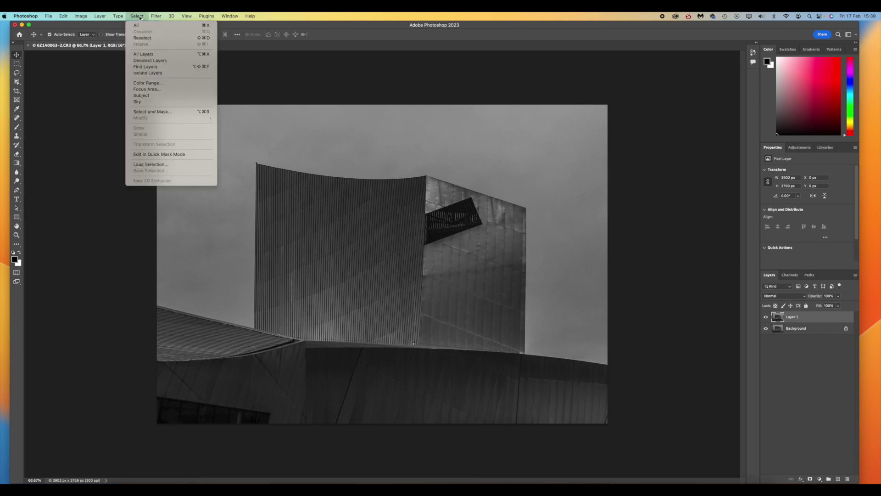
click(163, 102)
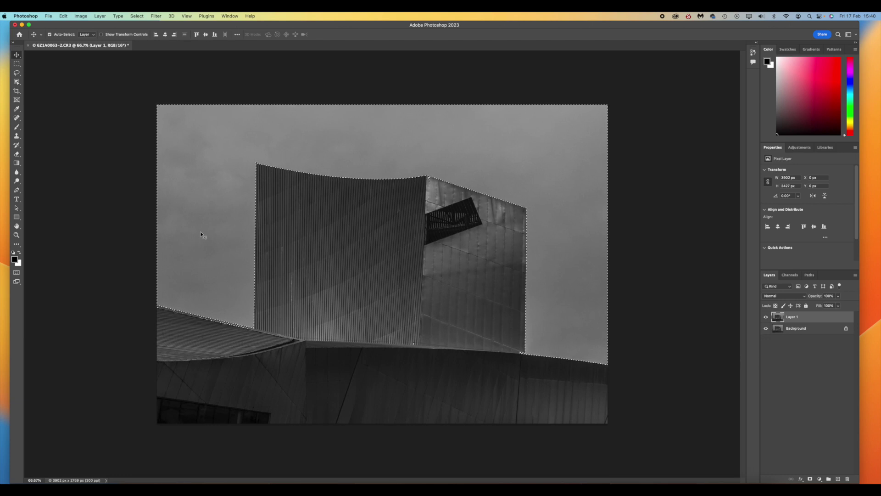
click(138, 16)
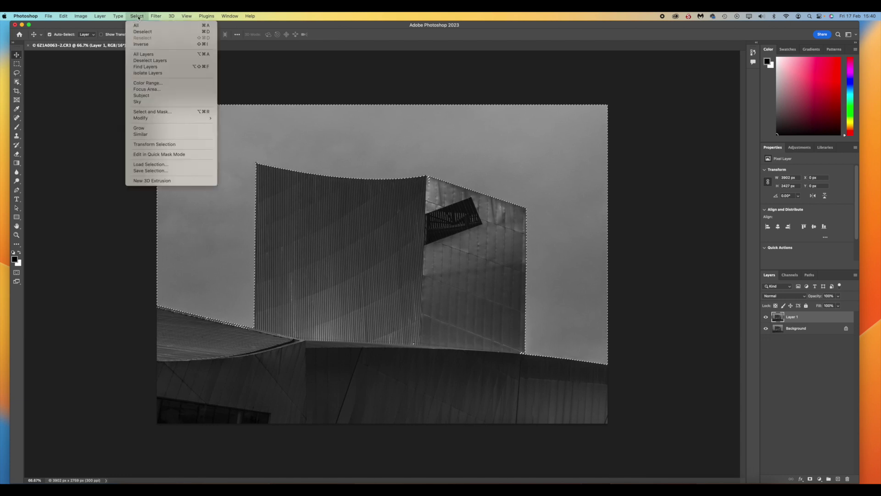
click(180, 173)
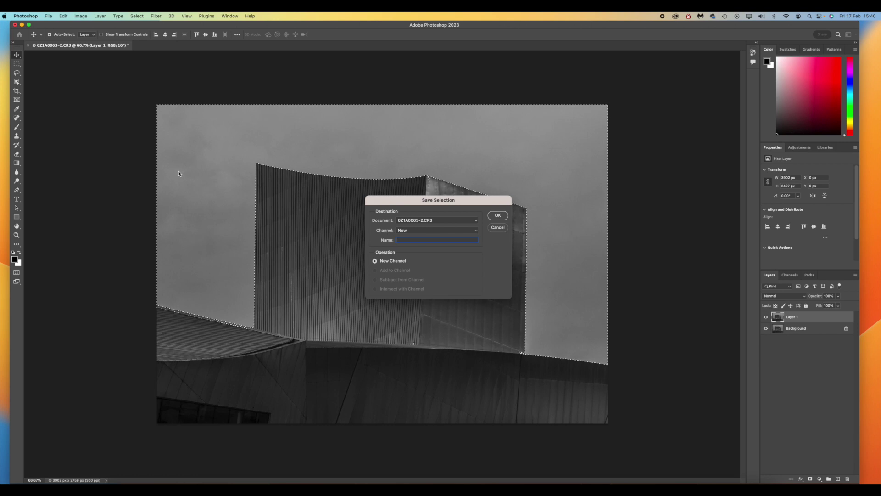
text(Sky)
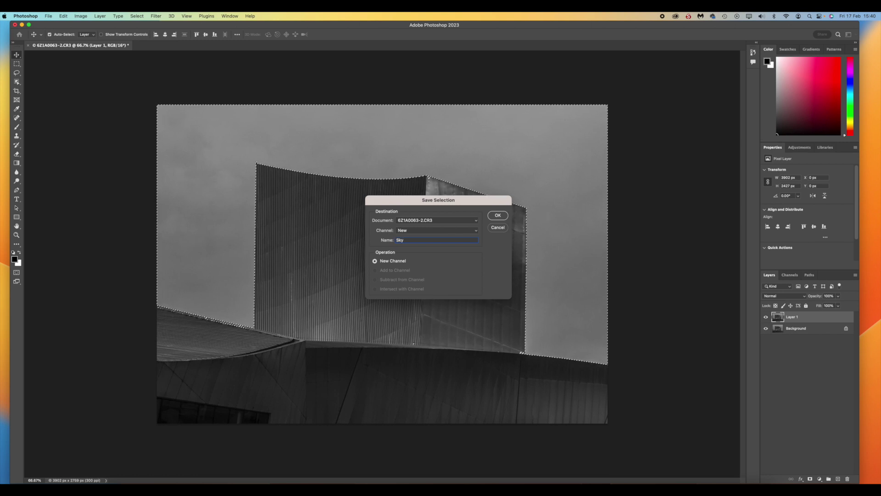
click(497, 215)
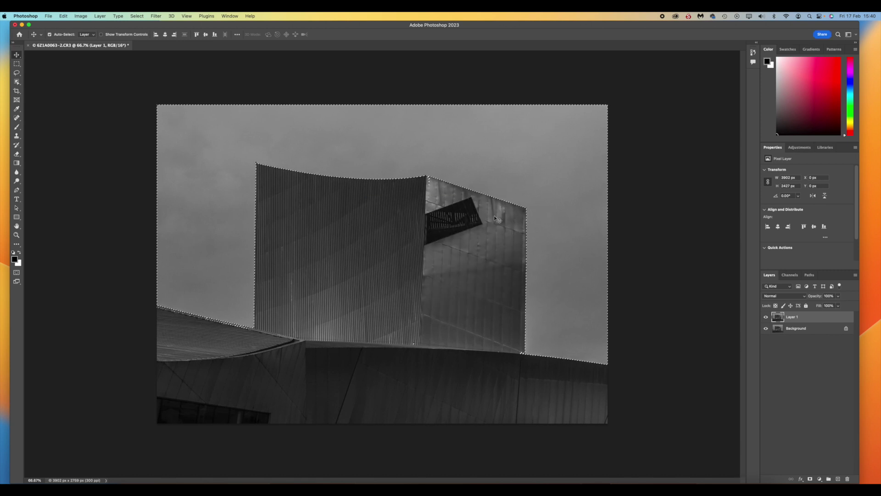
key(super+d)
- Switch to the Polygonal Lasso tool
click(18, 74)
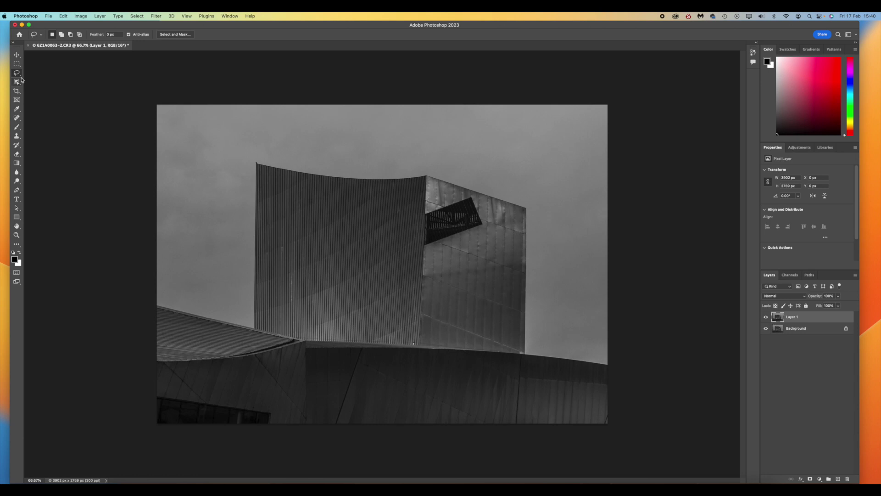
click(17, 81)
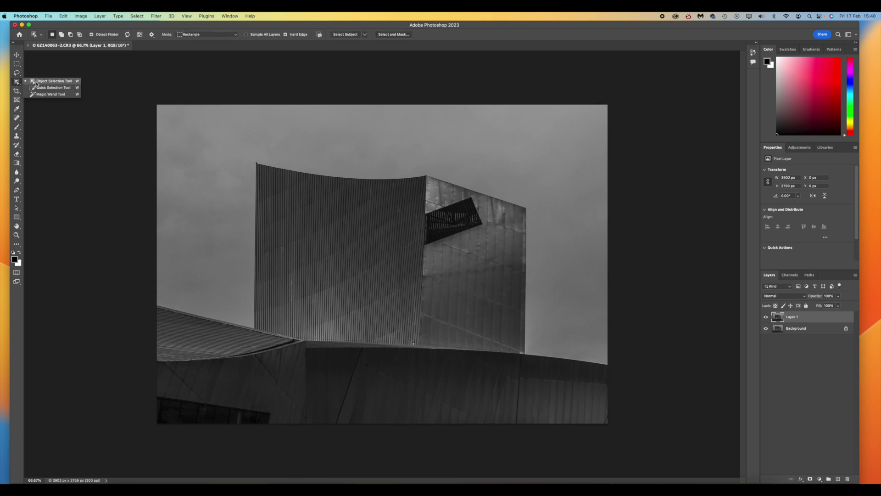
click(18, 74)
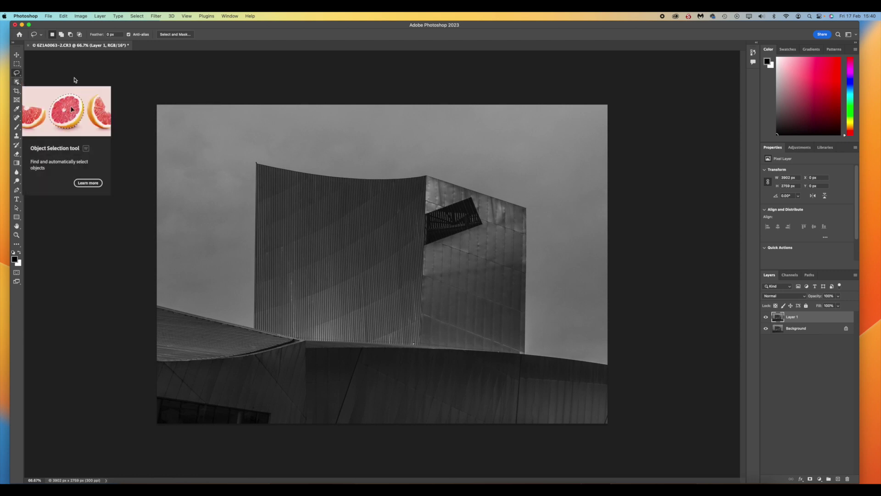
key(shift+l)
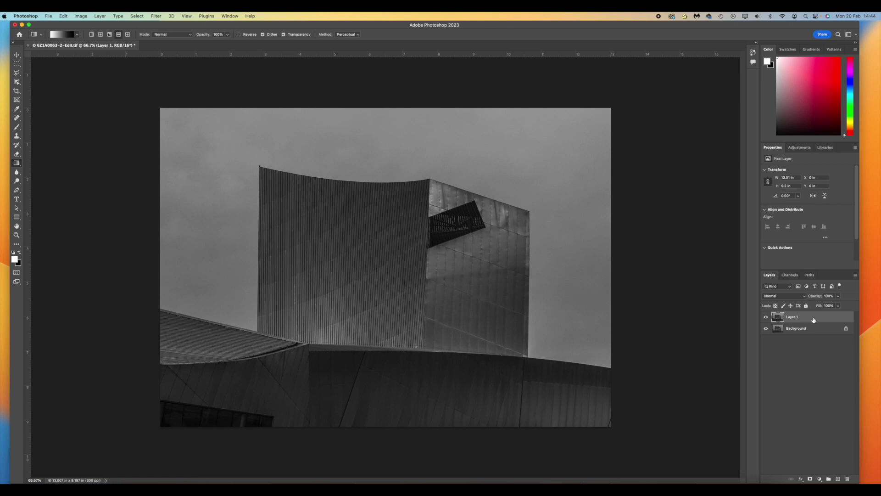
- Stamp the visible layers onto a new layer and load the saved Sky channel as a new selection
key(super+alt+shift+e)
click(137, 16)
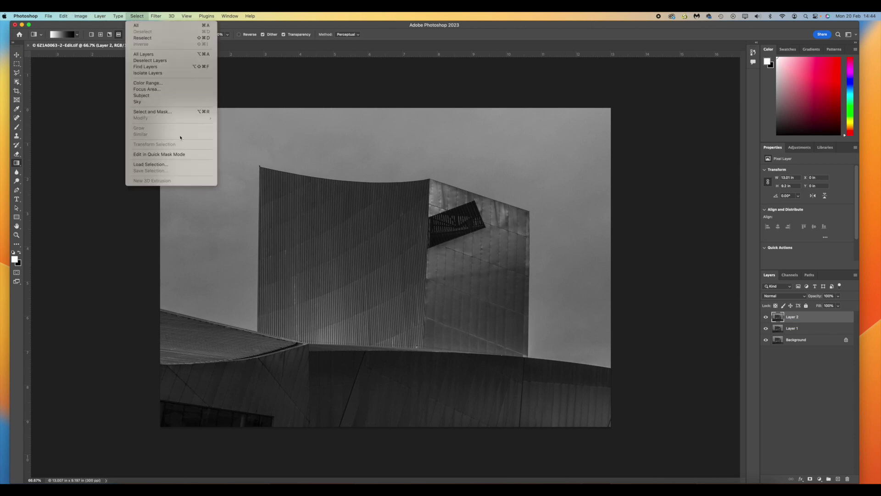
click(176, 164)
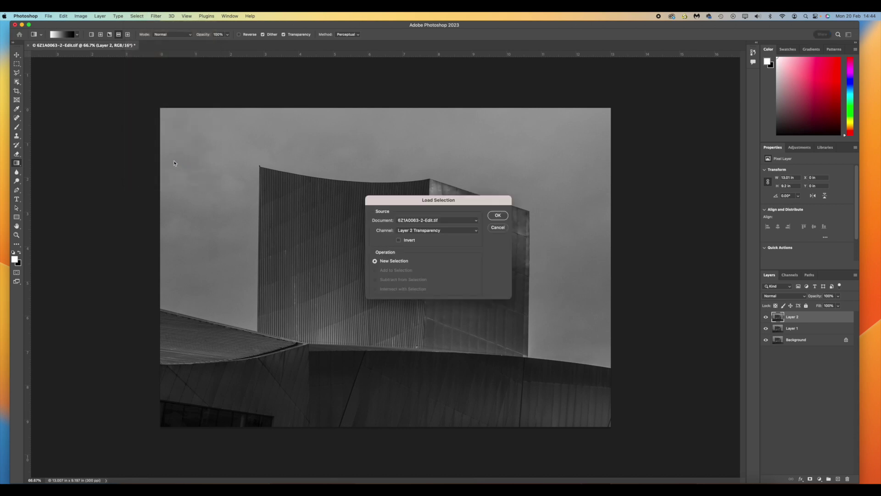
click(476, 231)
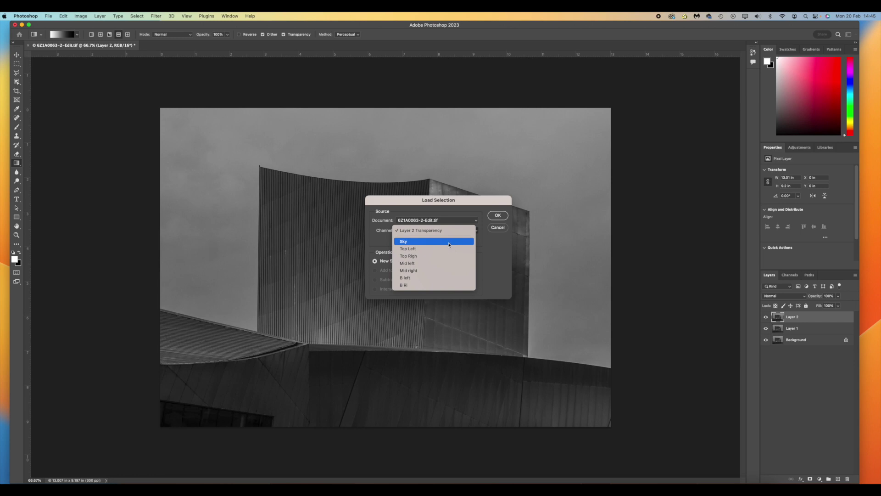
click(451, 243)
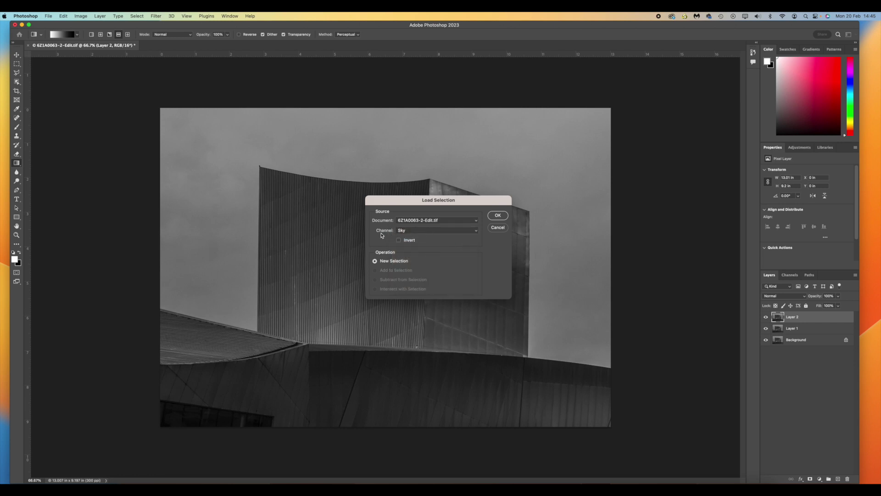
click(498, 215)
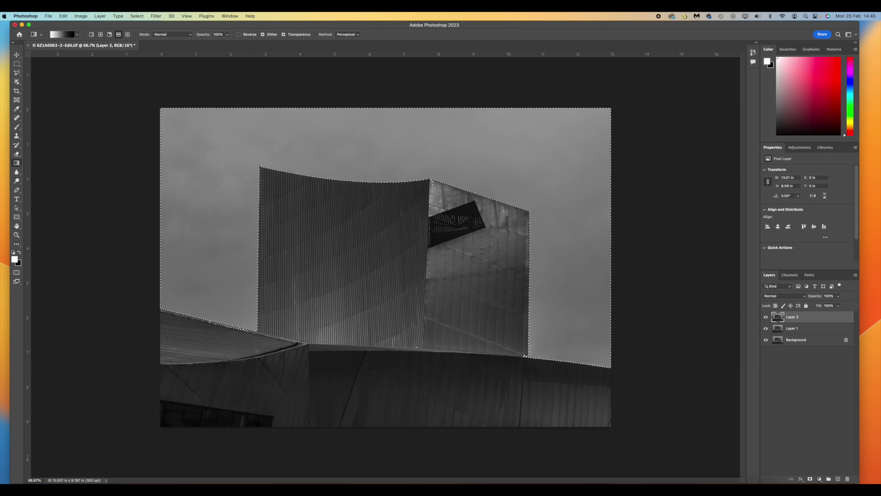
- Add a Solid Color fill layer over the selected sky and set its color to a neutral near-black
click(820, 479)
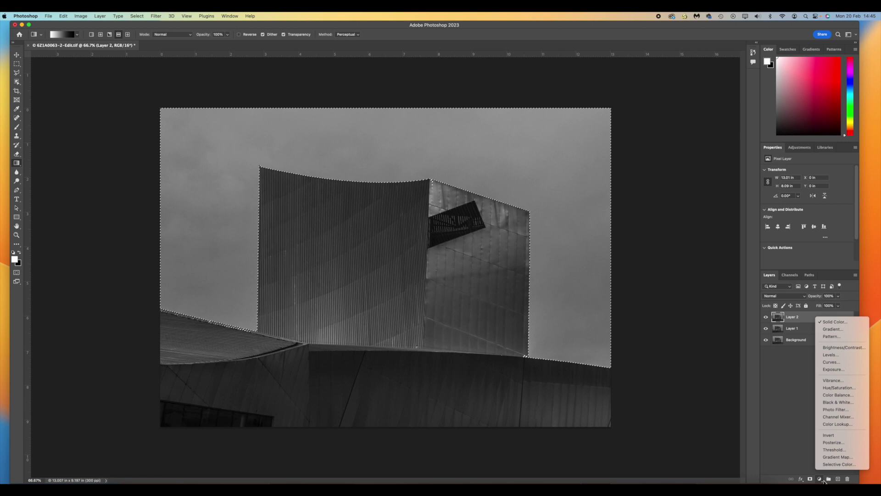
click(833, 322)
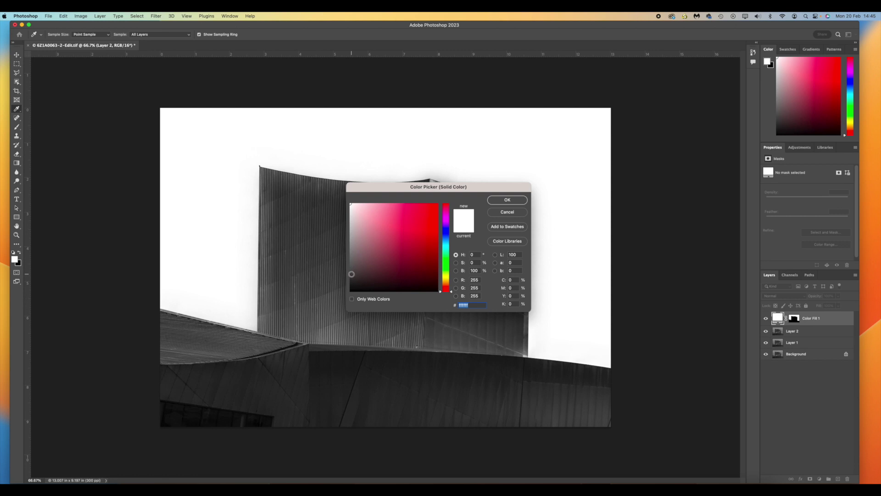
click(353, 230)
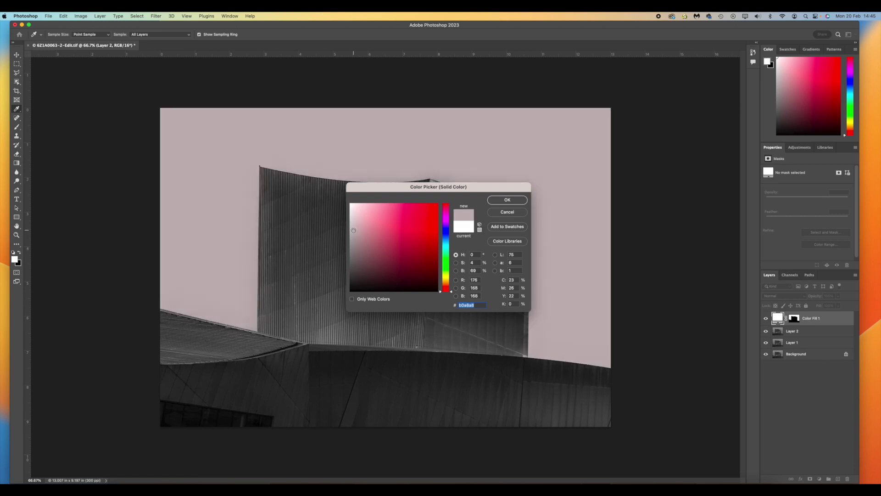
click(383, 247)
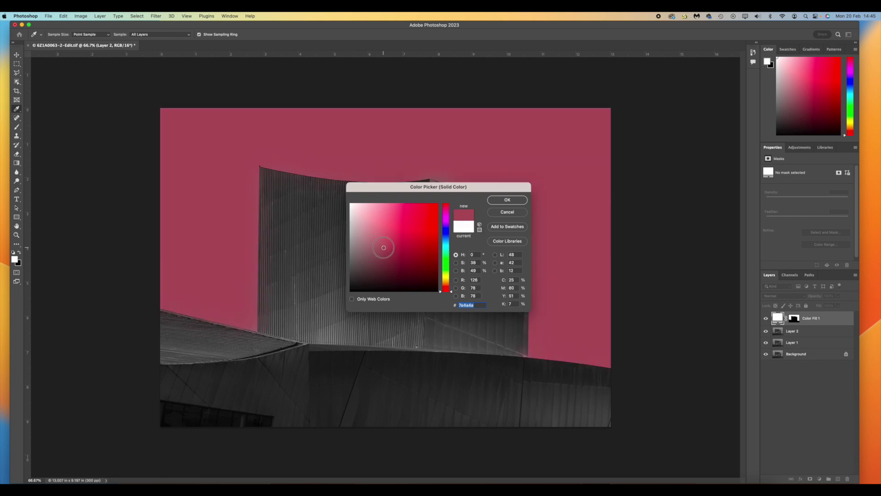
click(352, 254)
click(352, 266)
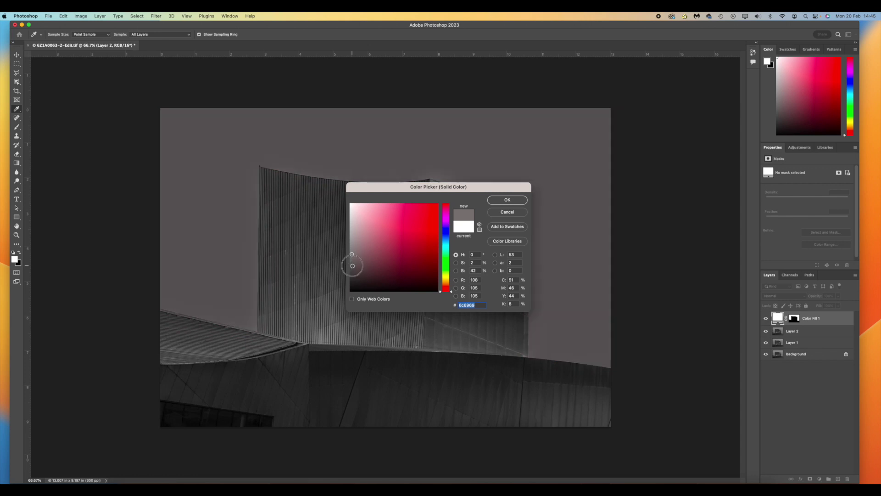
click(352, 278)
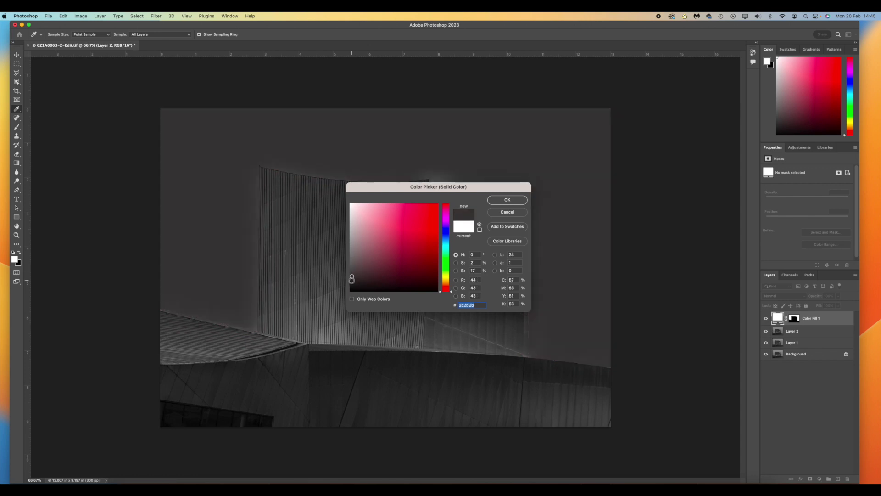
click(351, 281)
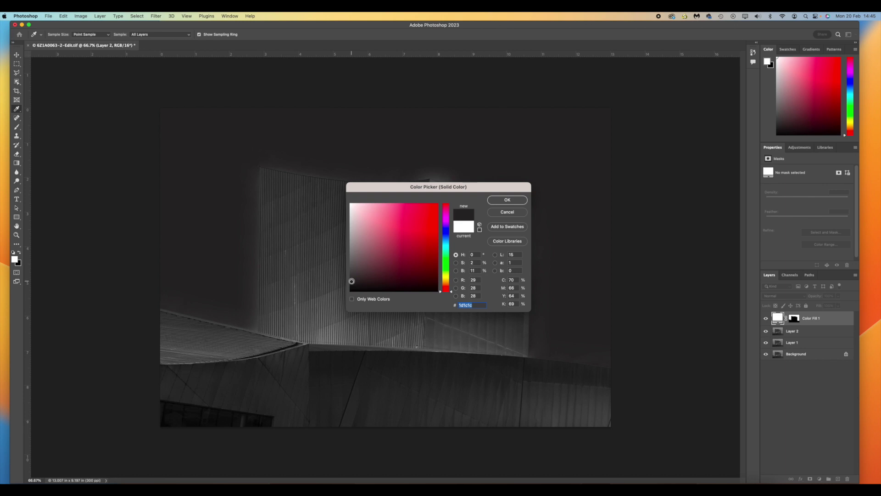
click(353, 286)
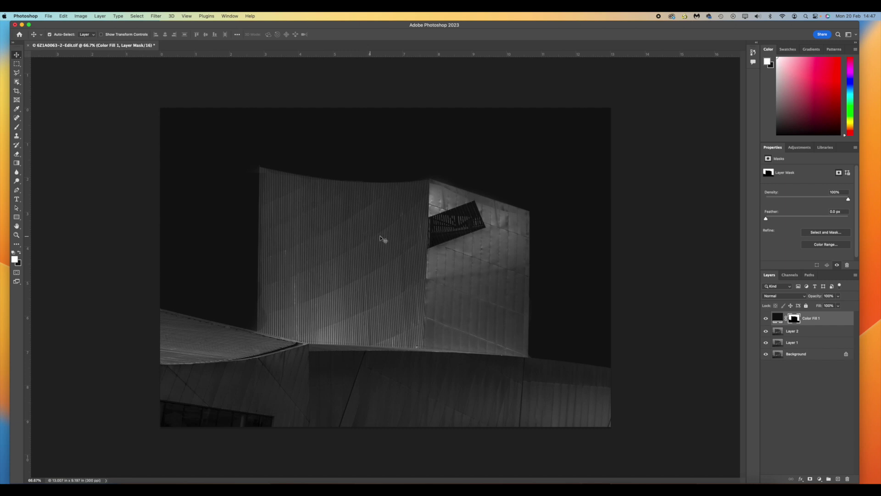
- Load the saved Top Left channel as a new selection
click(137, 16)
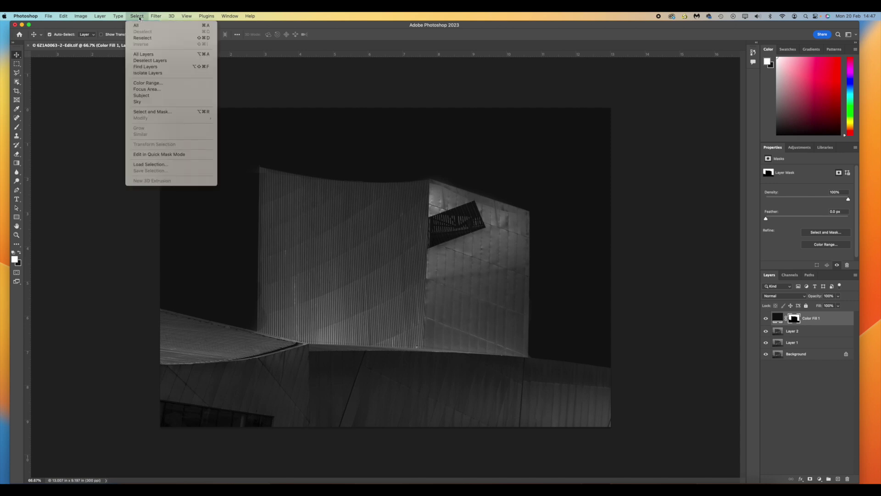
click(167, 168)
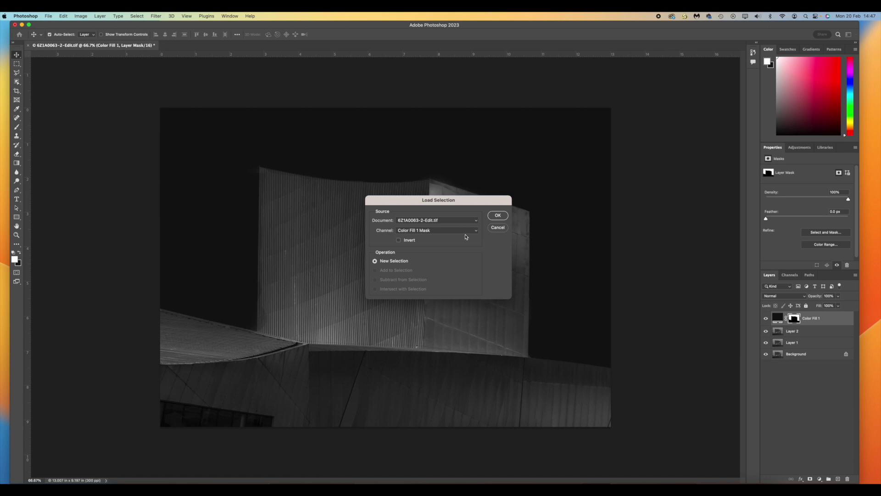
click(476, 231)
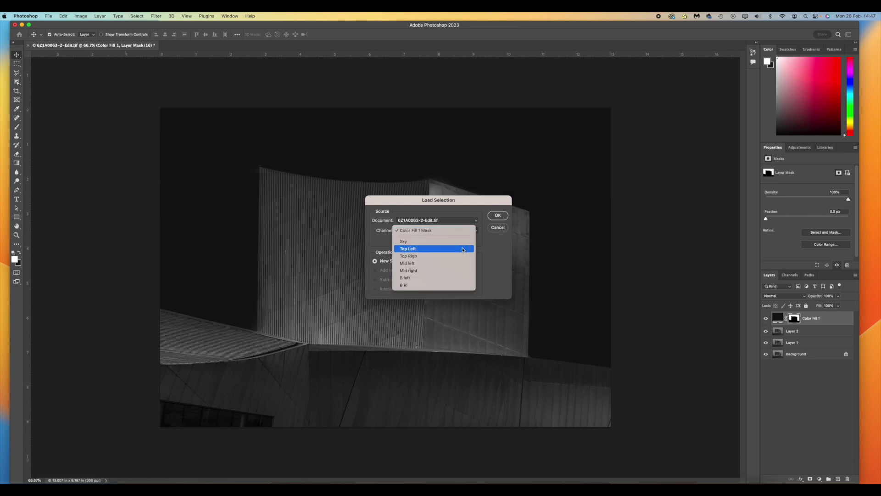
click(463, 249)
click(498, 216)
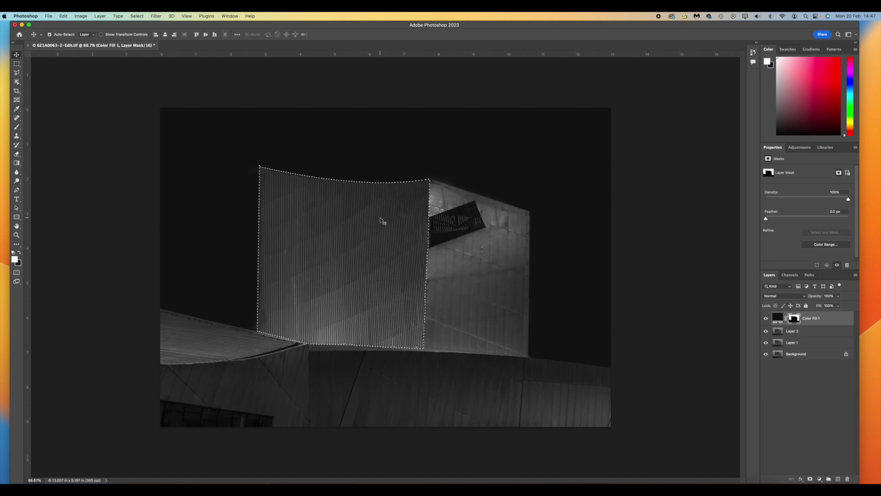
- Add a Curves adjustment layer masked to the Top Left selection and pull the curve slightly down to darken that facade
click(800, 148)
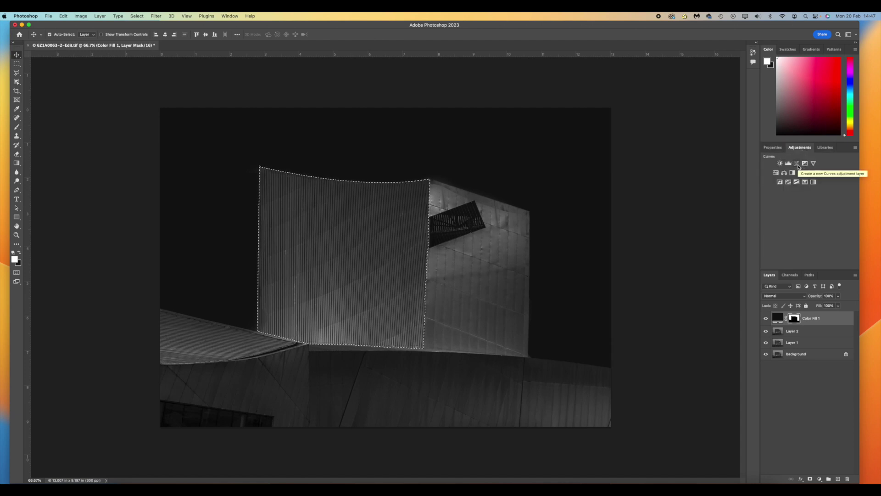
click(798, 167)
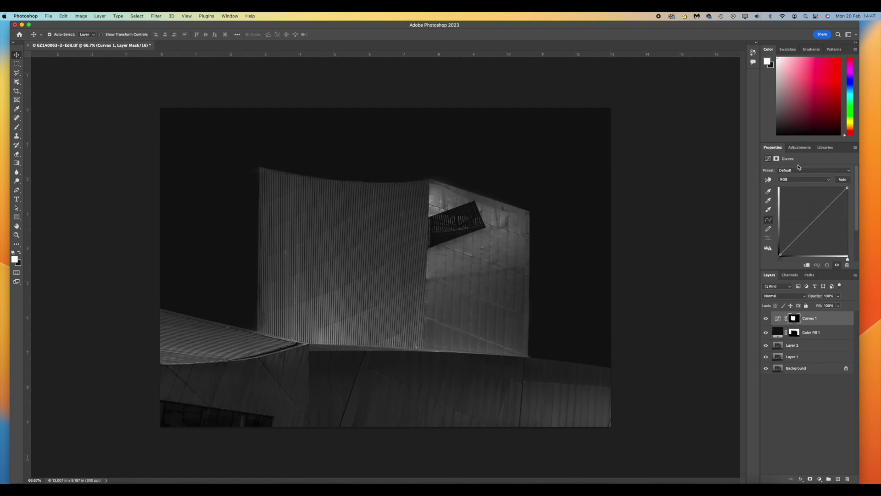
click(805, 235)
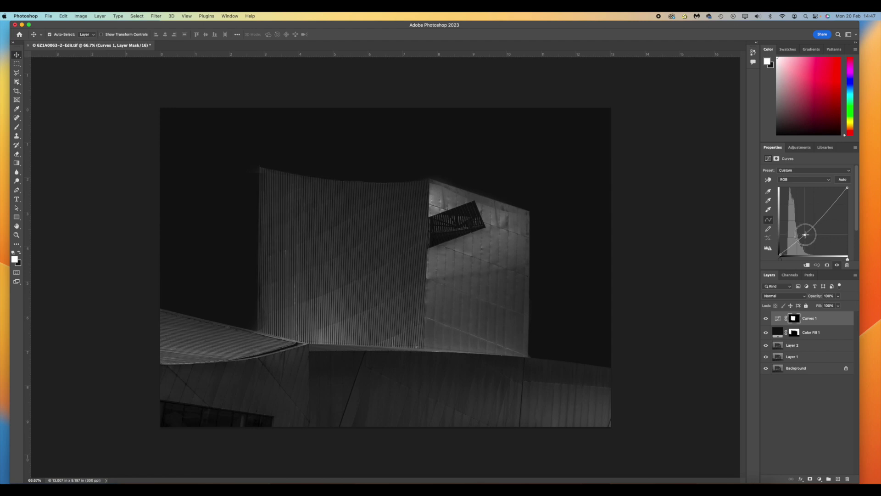
drag(805, 234, 808, 231)
- Reselect the ribbed facade, draw a white-to-black reflected gradient across its Curves layer mask, fading from the facade towards the right, and deselect
click(142, 17)
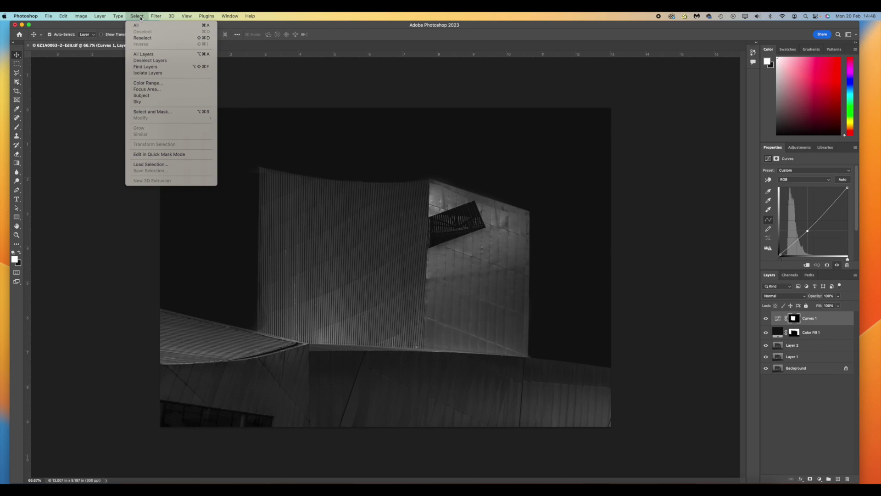
click(149, 39)
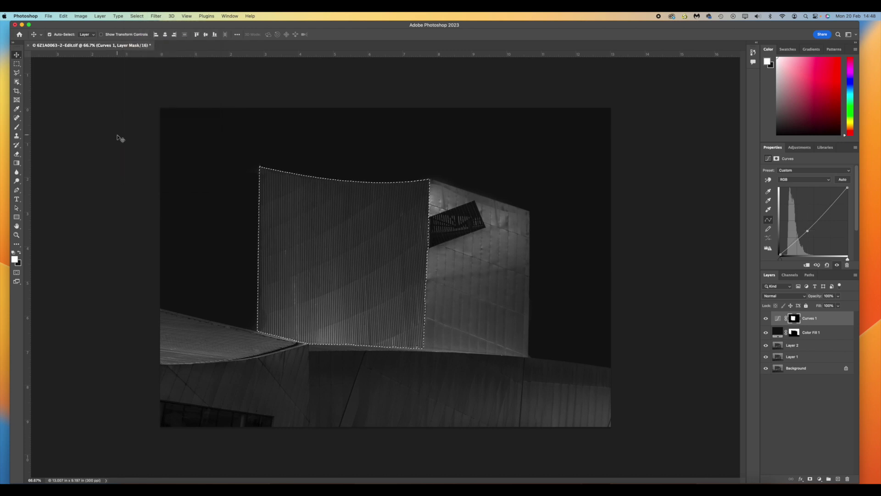
click(17, 164)
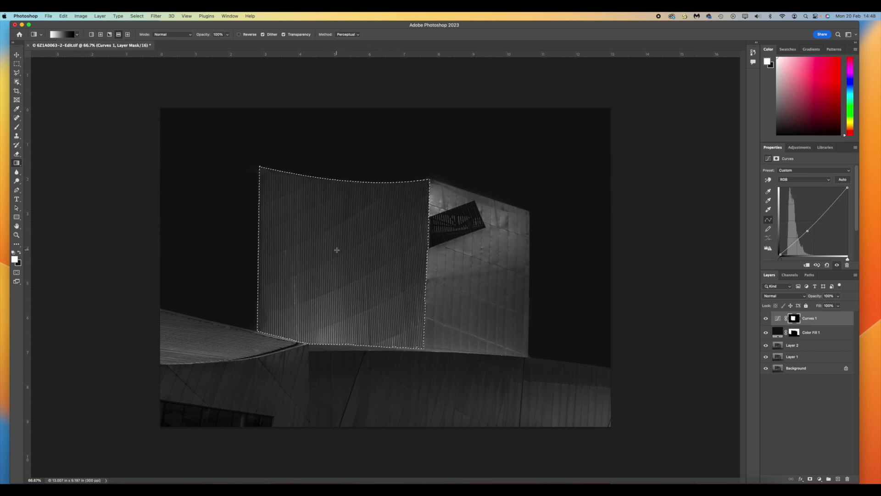
drag(437, 251, 526, 253)
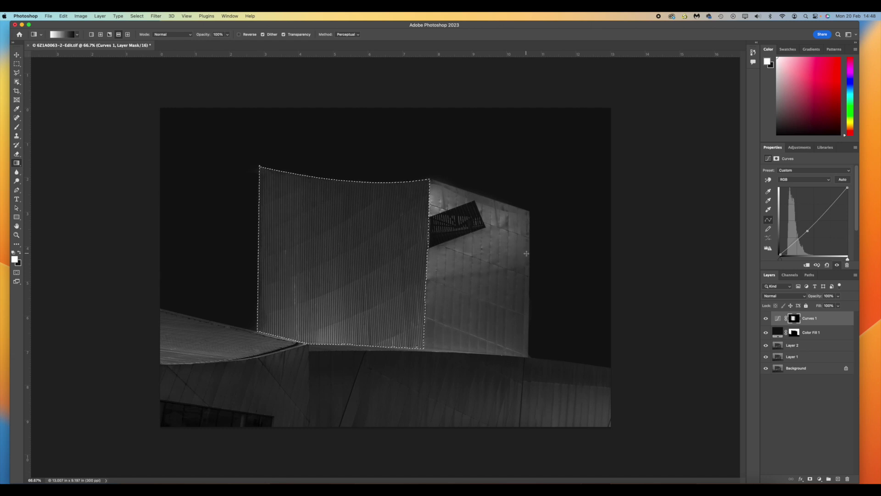
drag(343, 214, 574, 224)
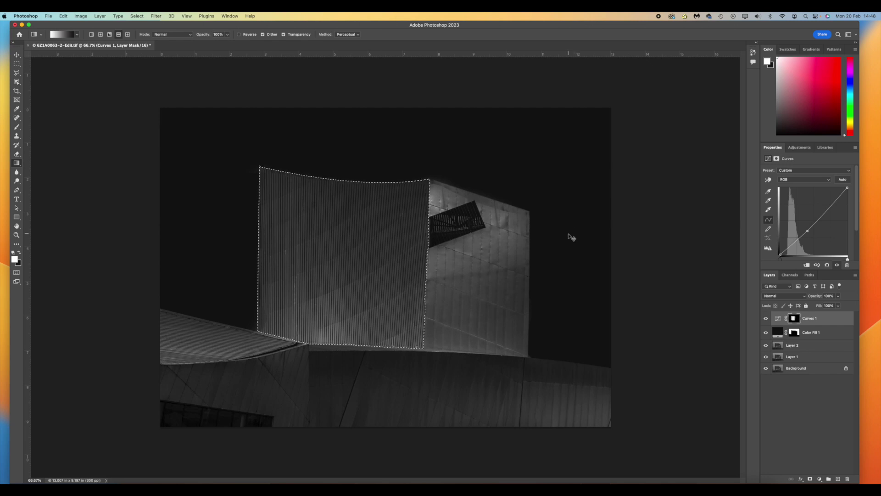
key(ctrl+d)
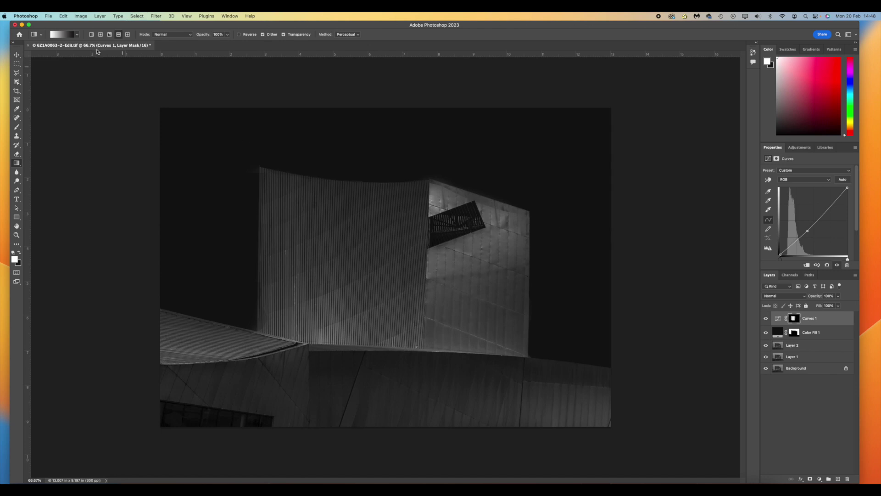
- Load the saved Top Righ channel as a new selection
click(136, 17)
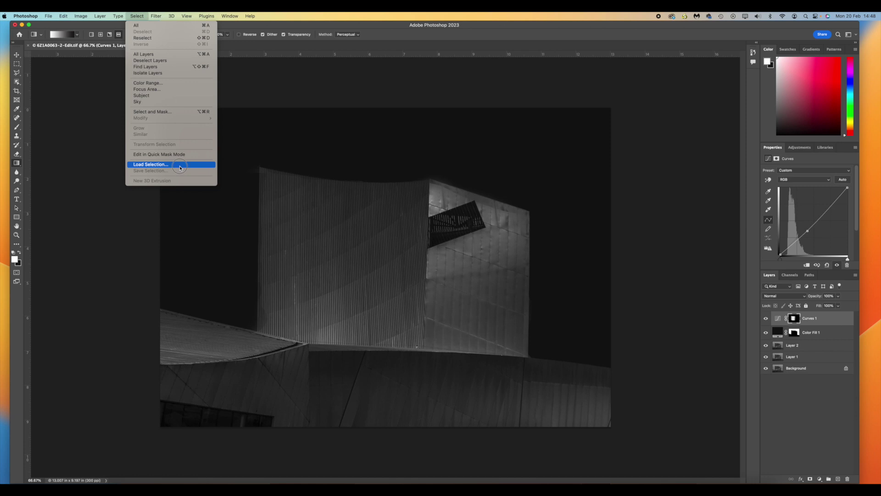
click(179, 165)
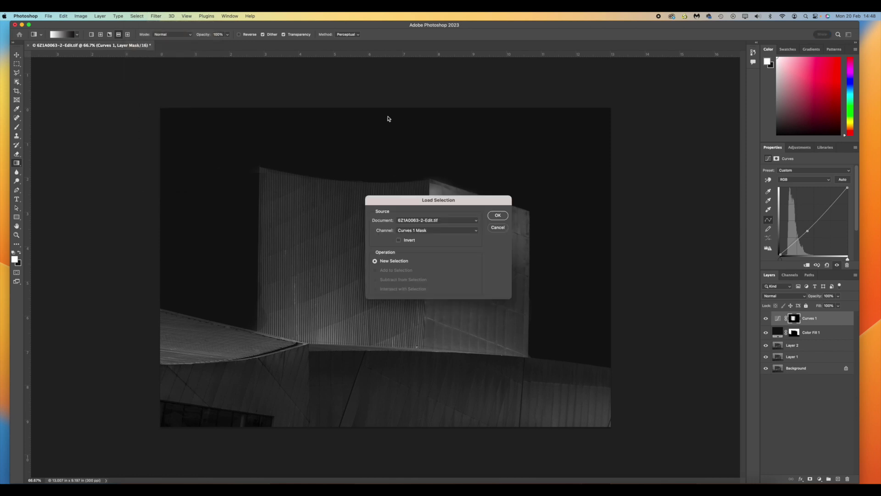
click(476, 230)
click(461, 256)
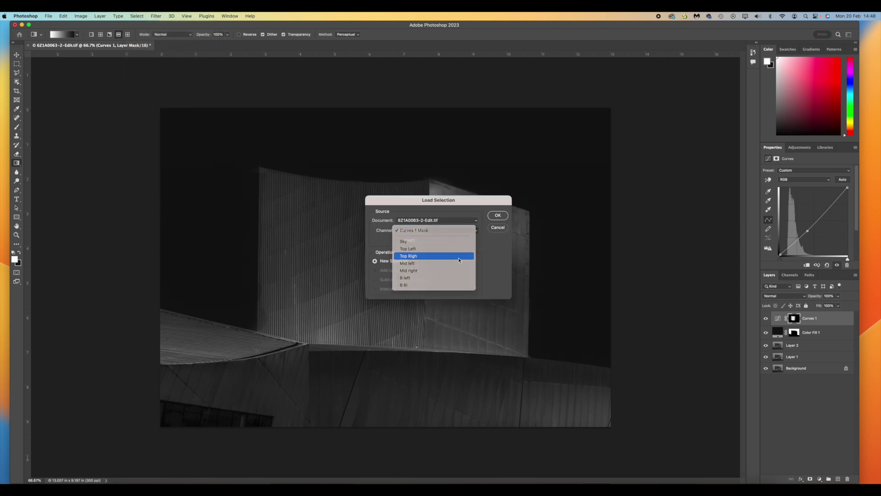
click(498, 215)
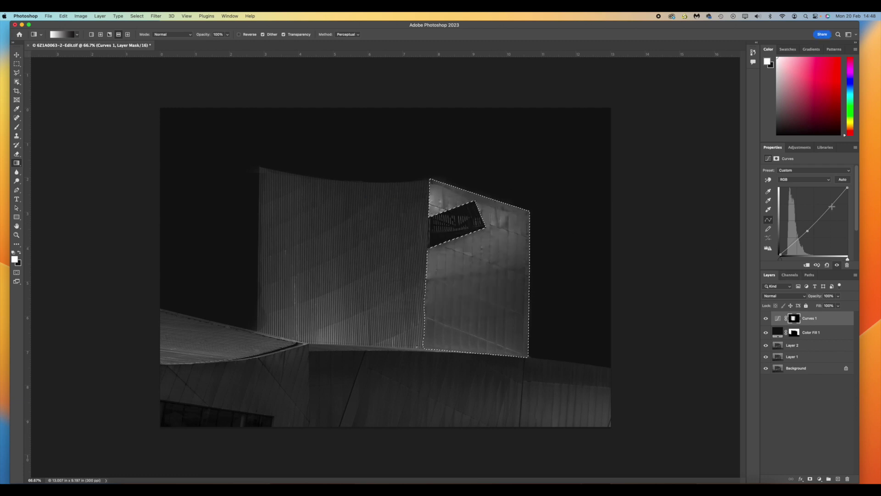
- Add a Curves adjustment layer masked to the Top Righ selection and lower the curve's midpoint slightly to darken the metal facade
click(801, 148)
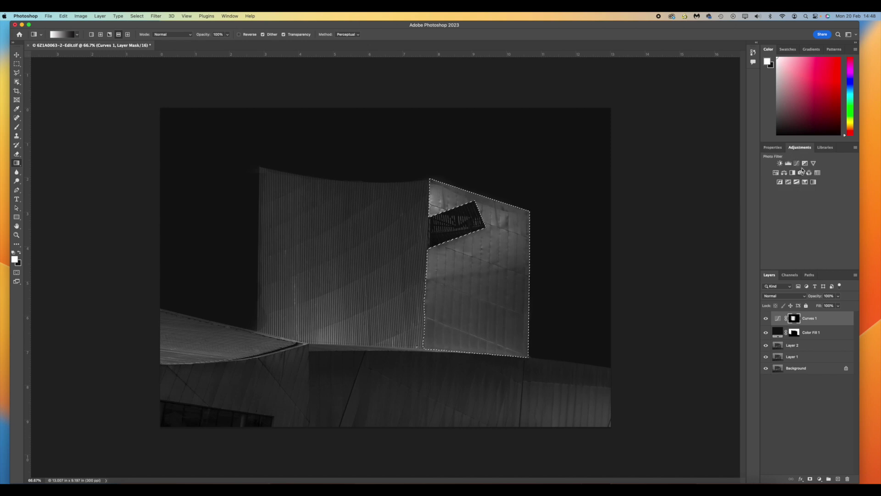
click(797, 163)
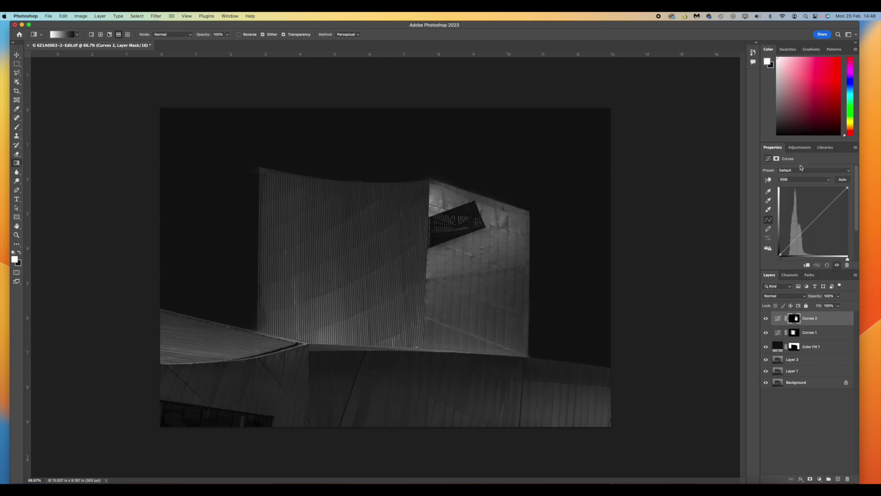
click(813, 224)
drag(813, 224, 813, 225)
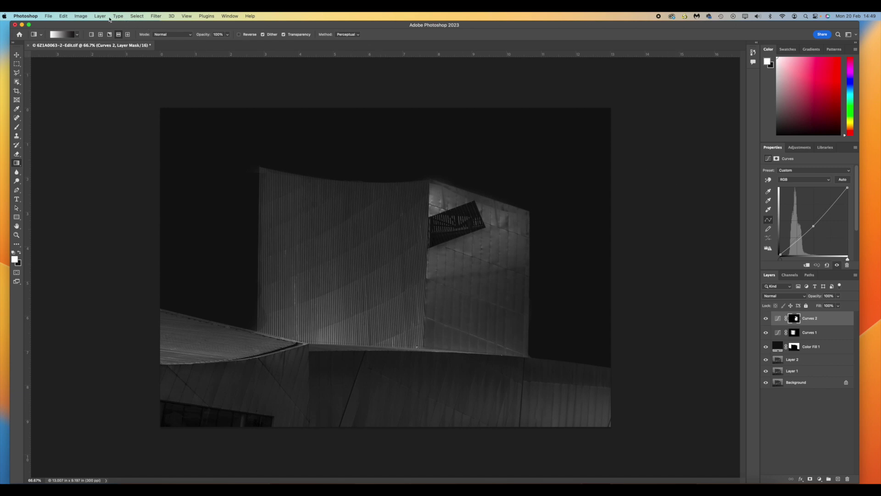
- Load the saved Mid left channel as a new selection
click(137, 17)
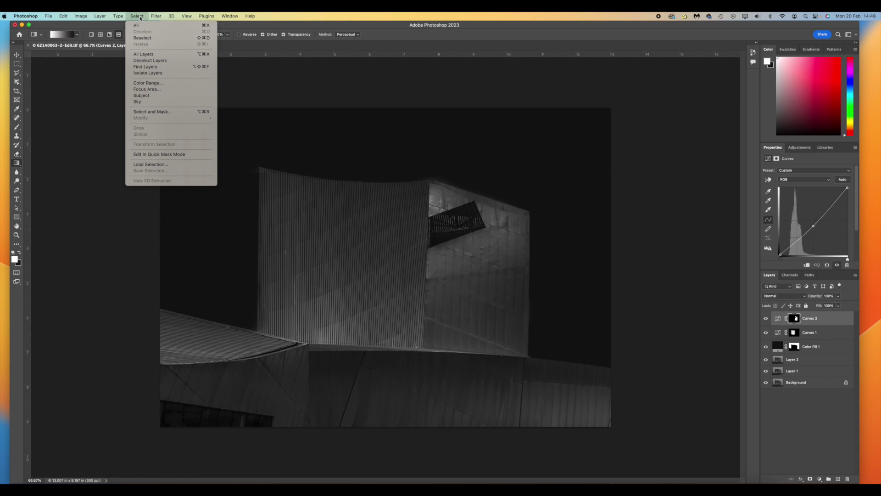
click(171, 166)
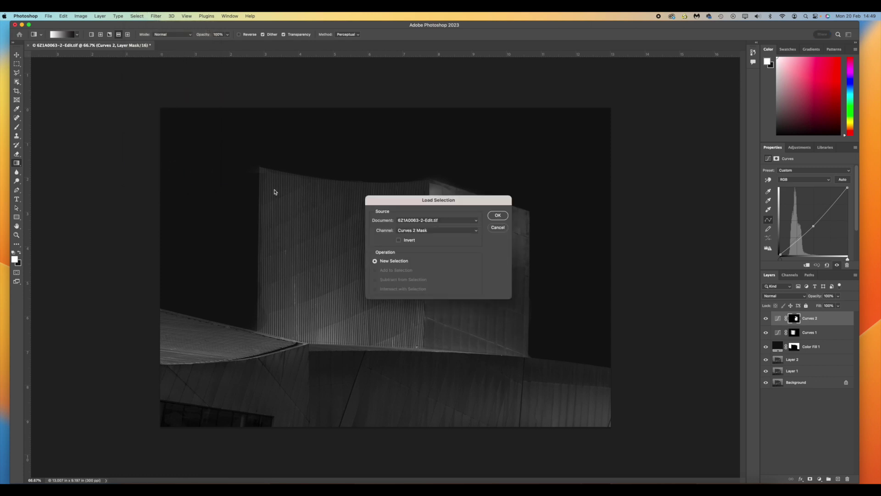
click(477, 232)
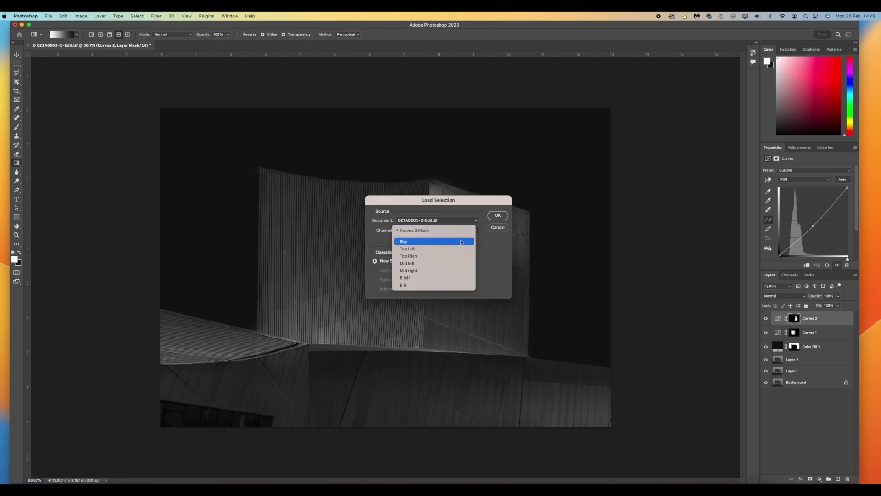
click(458, 264)
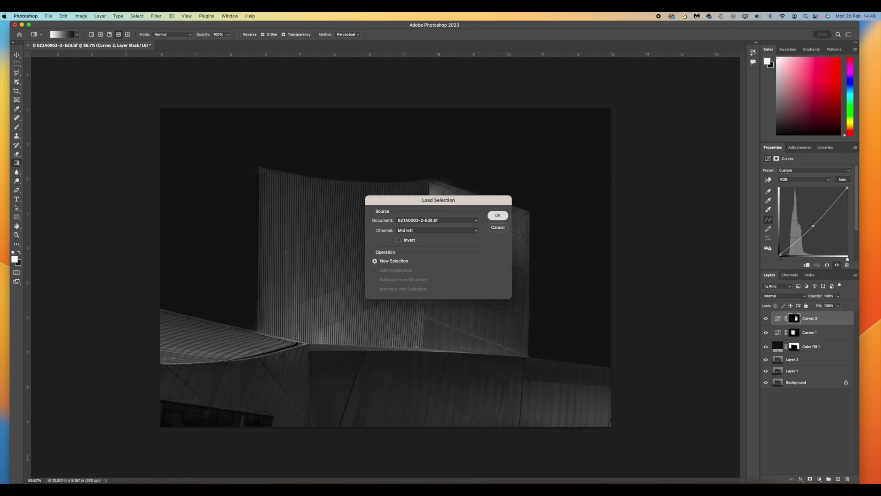
click(498, 215)
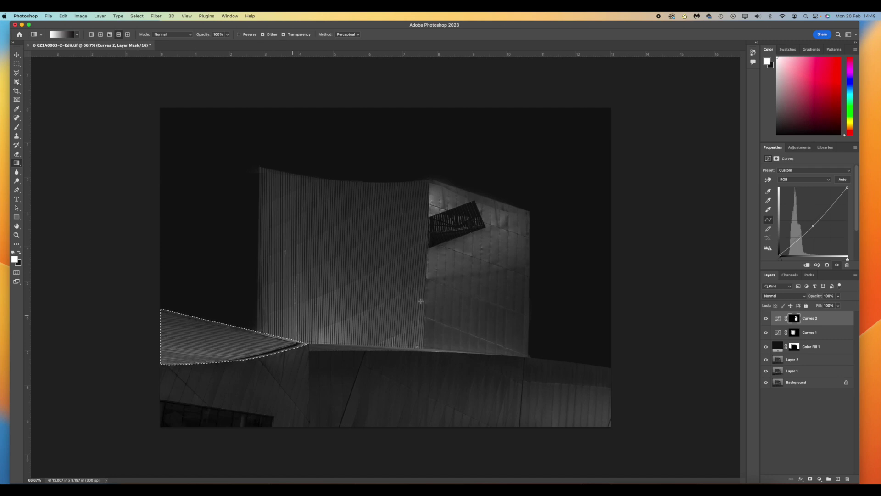
- Add a Curves adjustment layer masked to the Mid left selection and raise the curve's midpoint to brighten the curved roof section
click(800, 148)
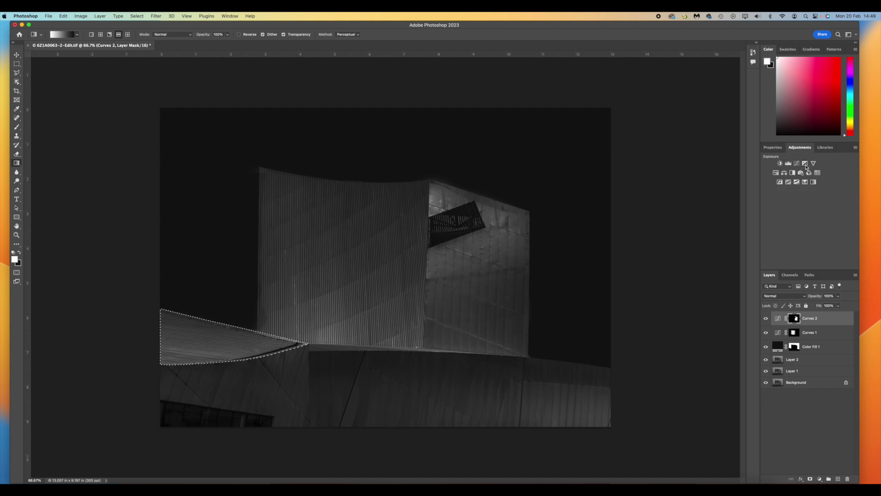
click(806, 165)
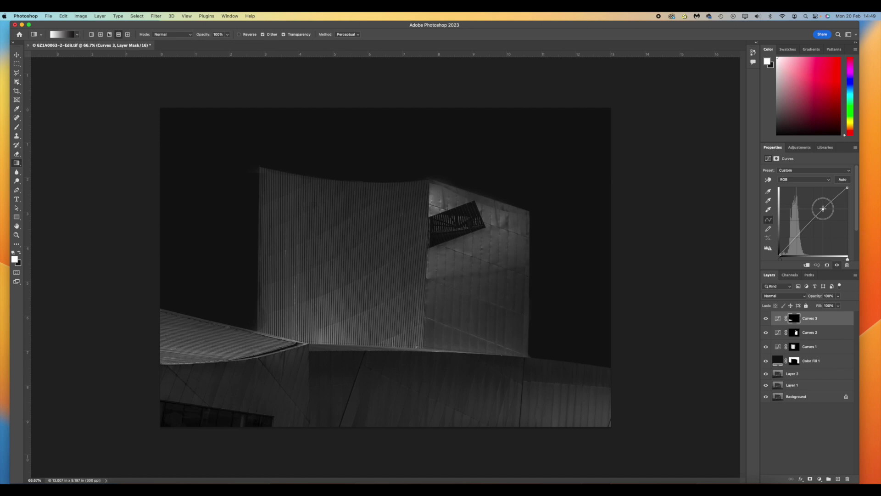
drag(823, 210, 818, 208)
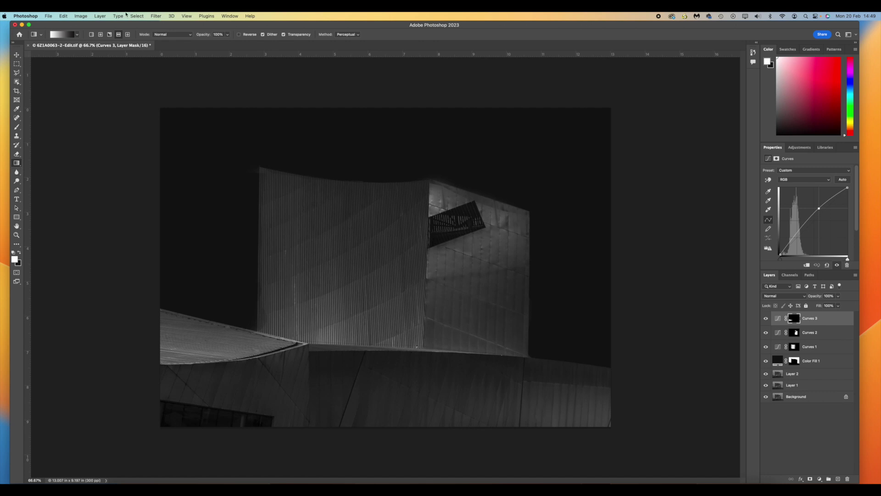
- Reselect the curved roof section, draw a white-to-black reflected gradient upward from its middle on the Curves layer mask, and deselect
click(137, 16)
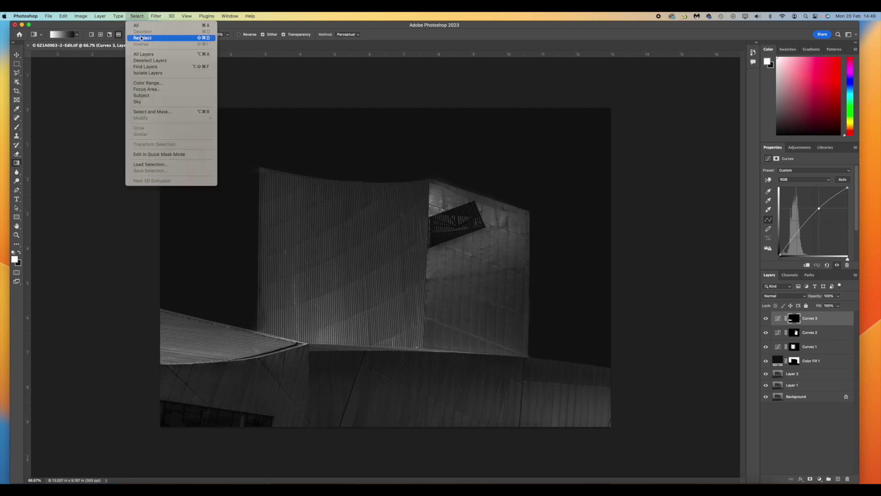
click(141, 38)
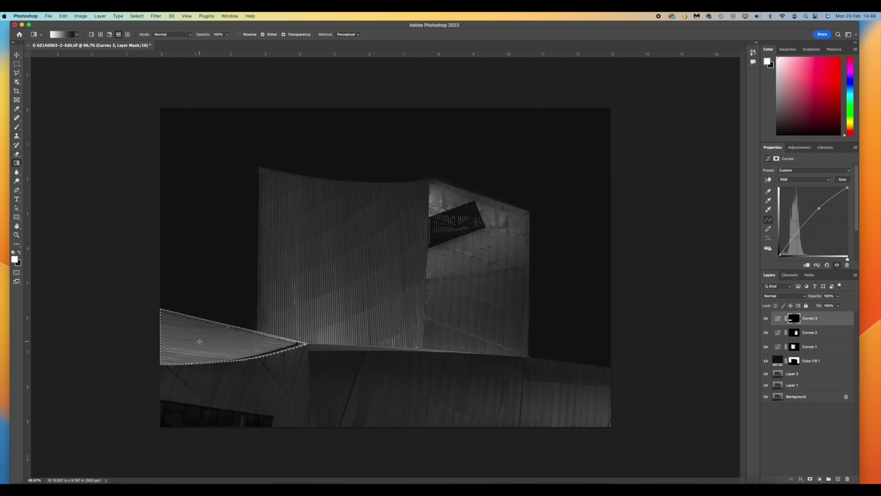
drag(202, 345, 217, 260)
key(super+d)
- Load the saved Mid right channel as a new selection
click(136, 16)
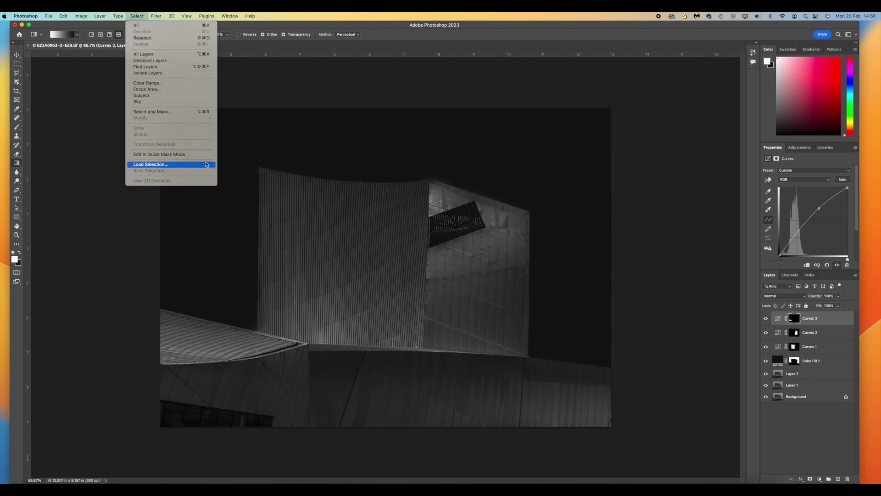
click(207, 165)
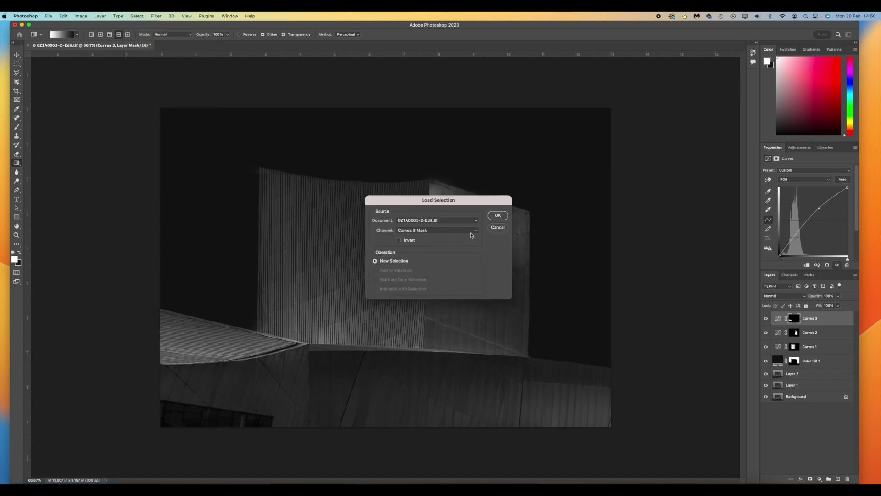
click(477, 233)
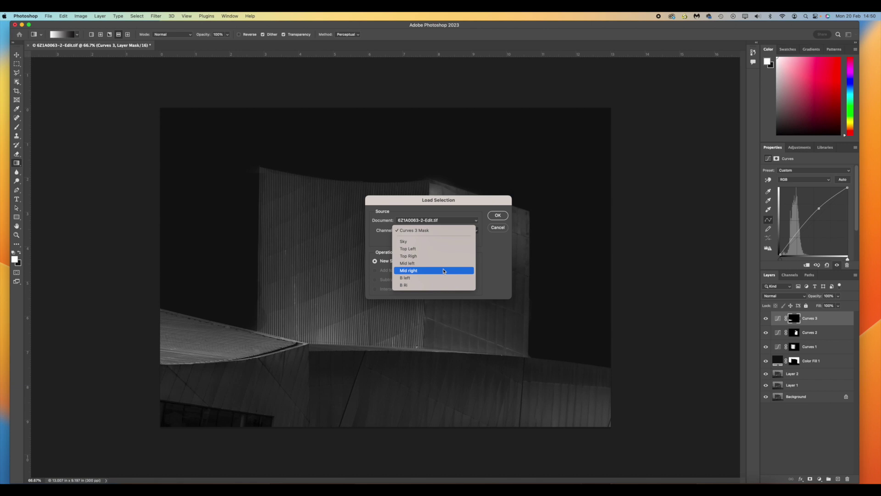
click(444, 270)
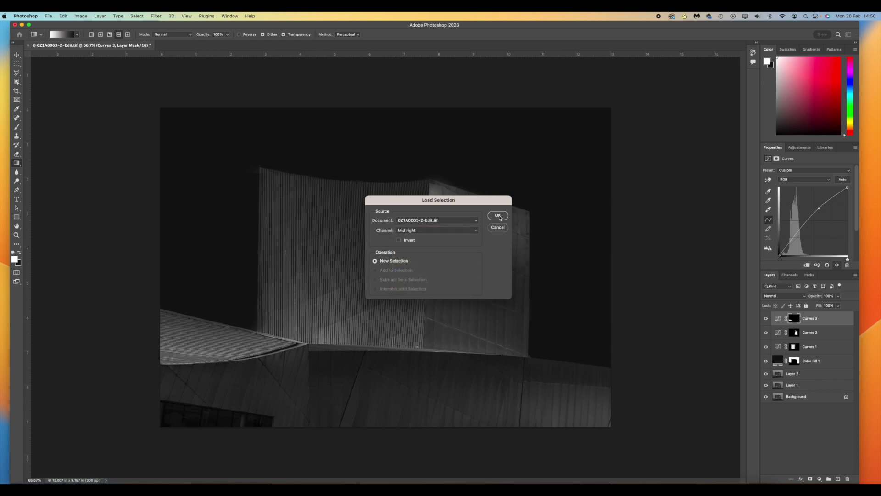
click(498, 215)
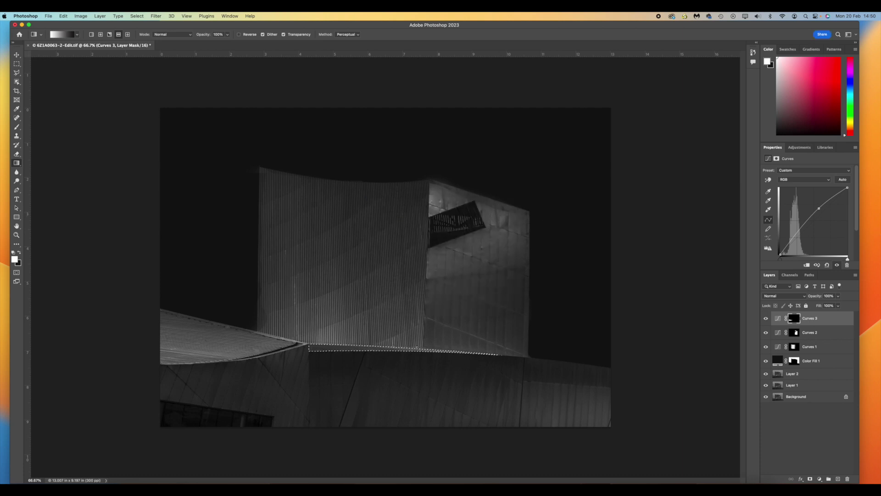
- Add a Curves adjustment layer masked to the Mid right selection and raise the curve's midpoint to brighten the thin roof strip
click(799, 148)
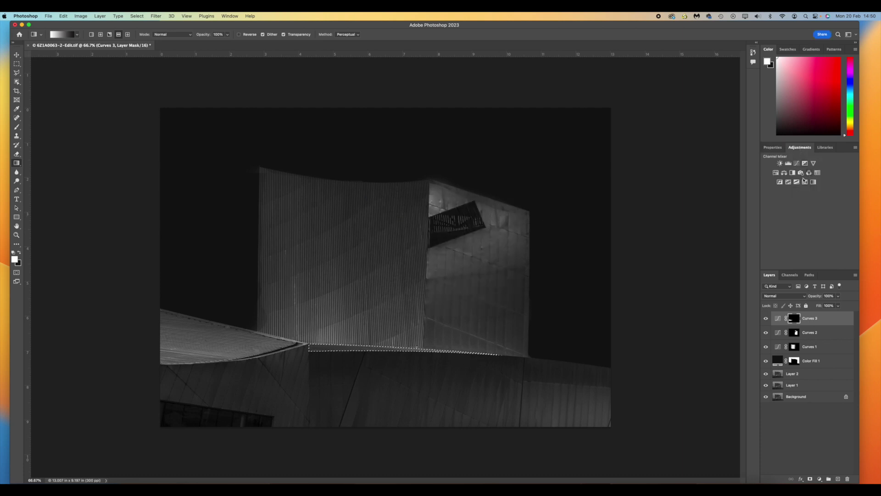
click(796, 163)
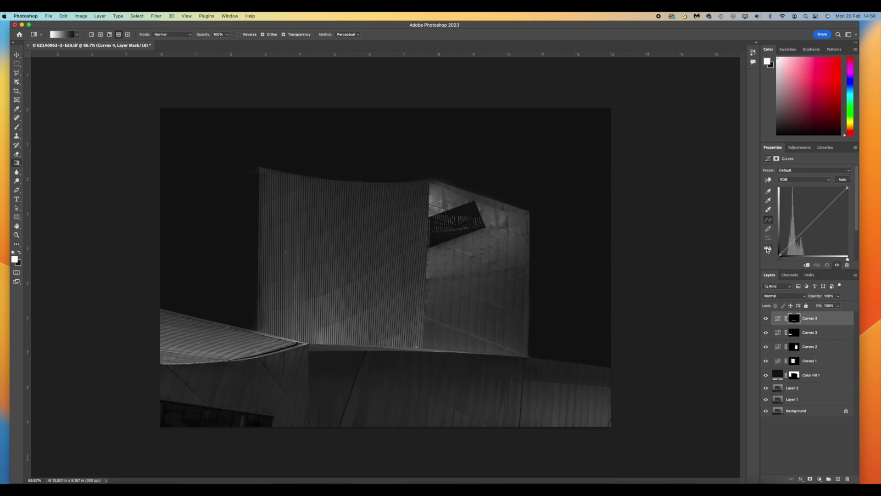
click(814, 221)
drag(814, 221, 812, 212)
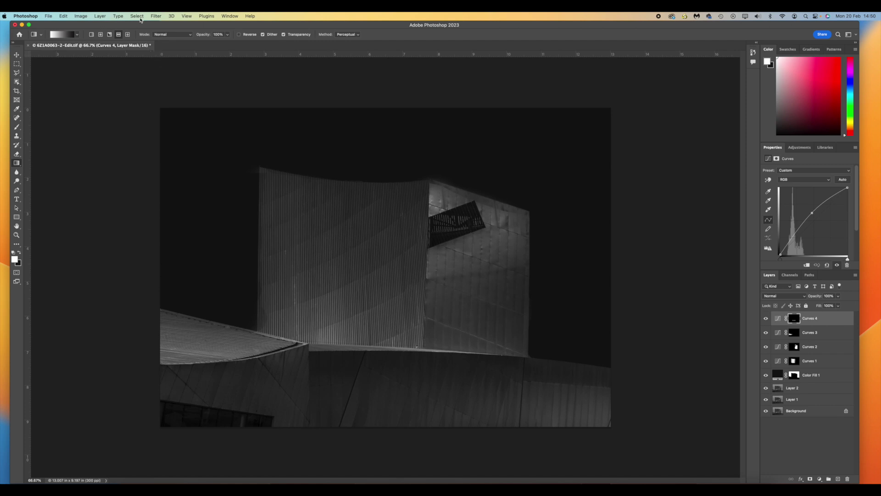
- Load the saved B left channel as a new selection
click(138, 17)
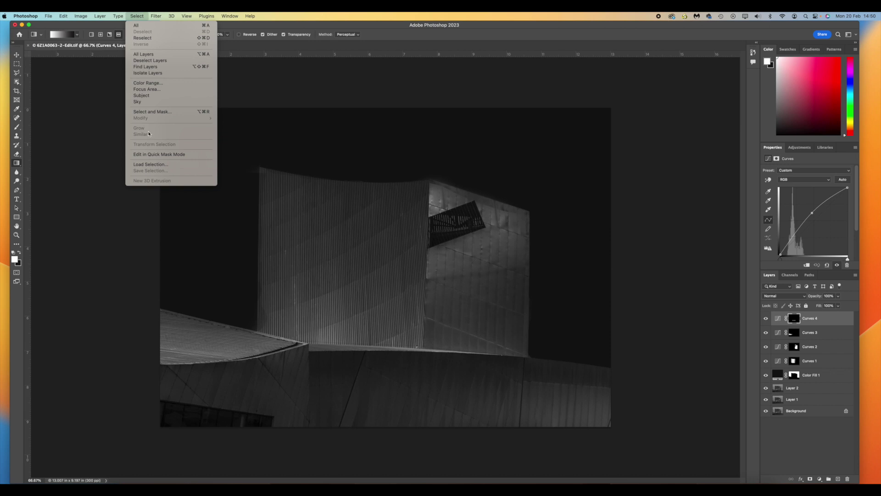
click(151, 165)
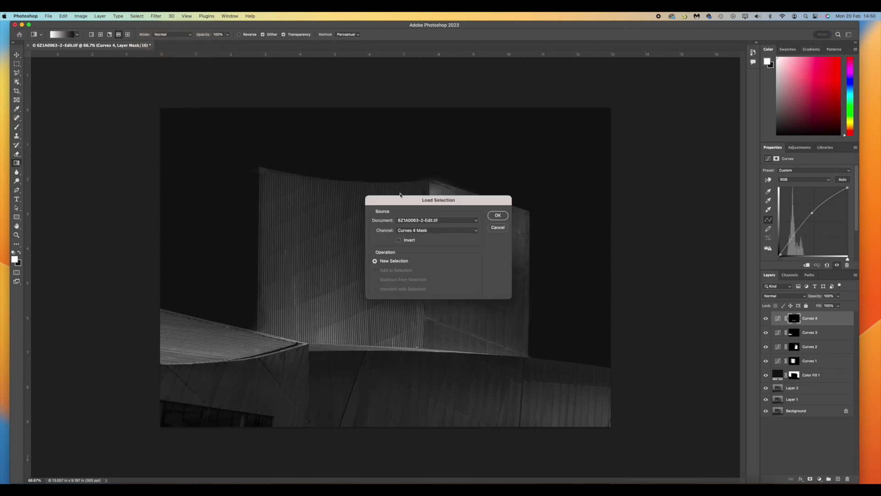
click(475, 232)
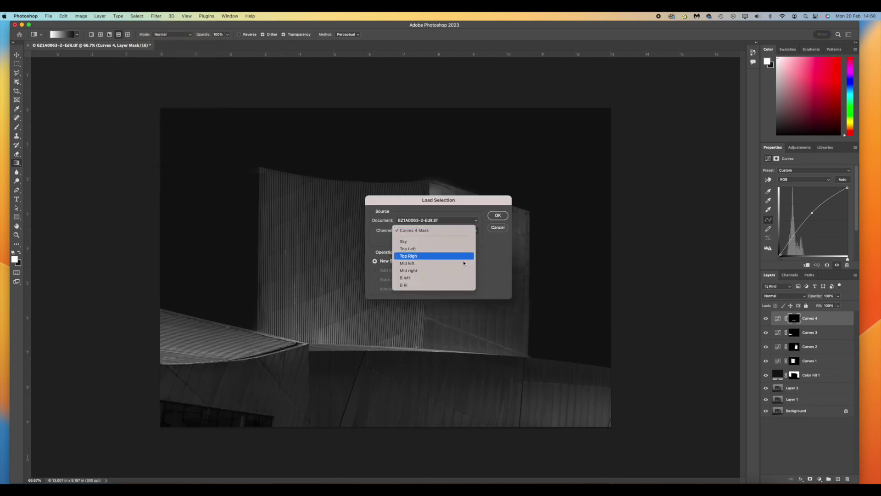
click(463, 278)
click(502, 216)
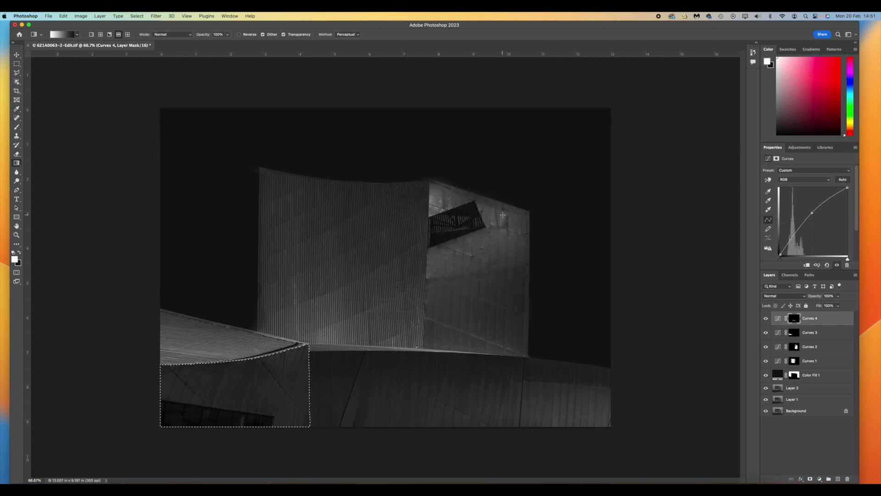
- Add a Curves adjustment layer masked to the B left selection and lower the curve's midpoint slightly to darken the wall with the window
click(800, 147)
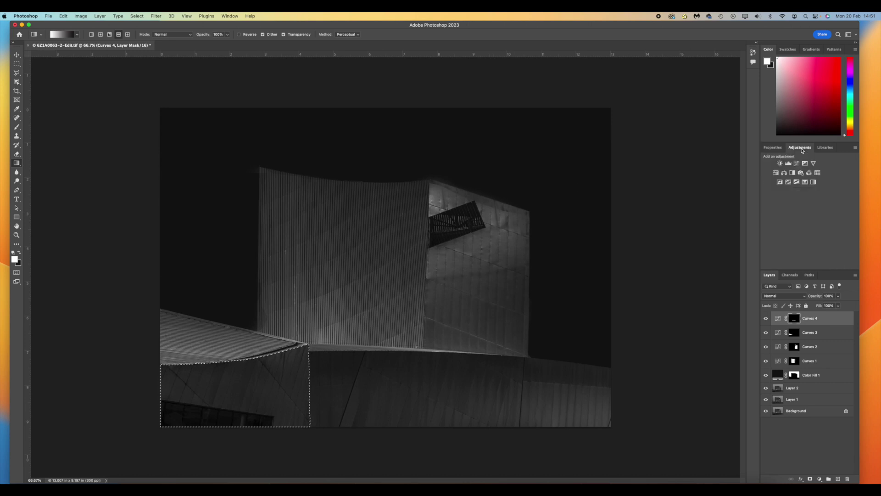
click(797, 164)
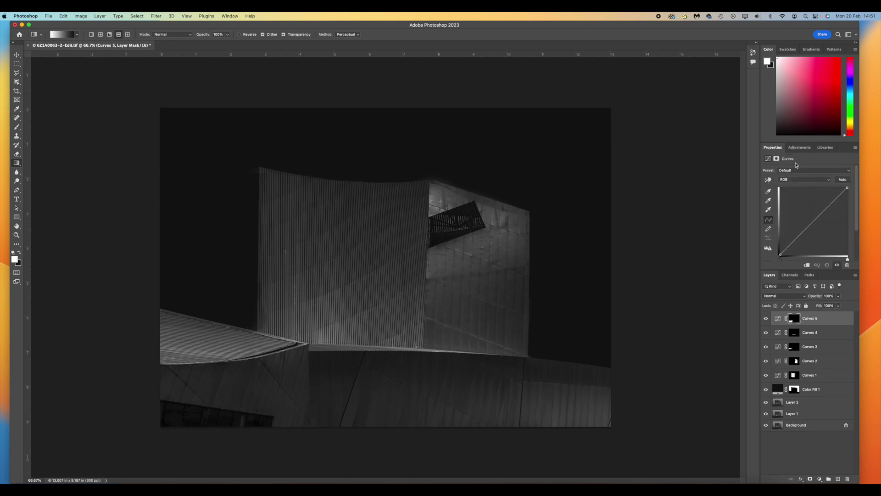
click(813, 225)
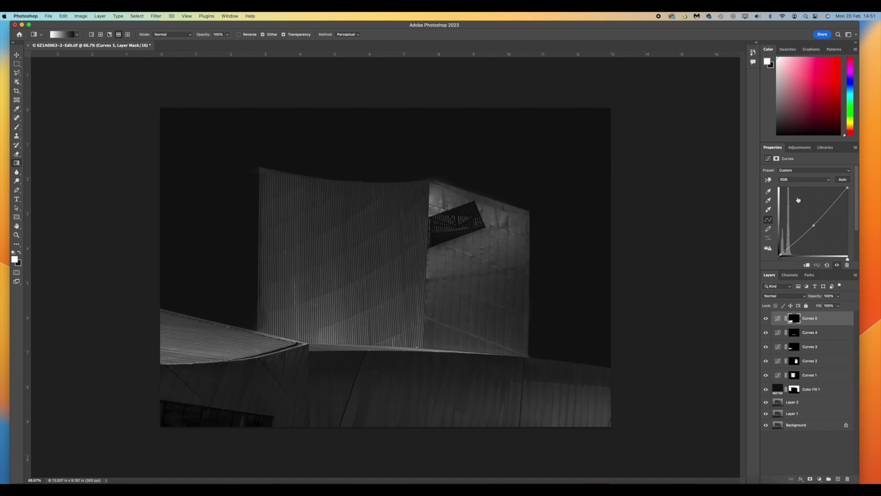
- Load the saved B Ri channel as a new selection
click(138, 16)
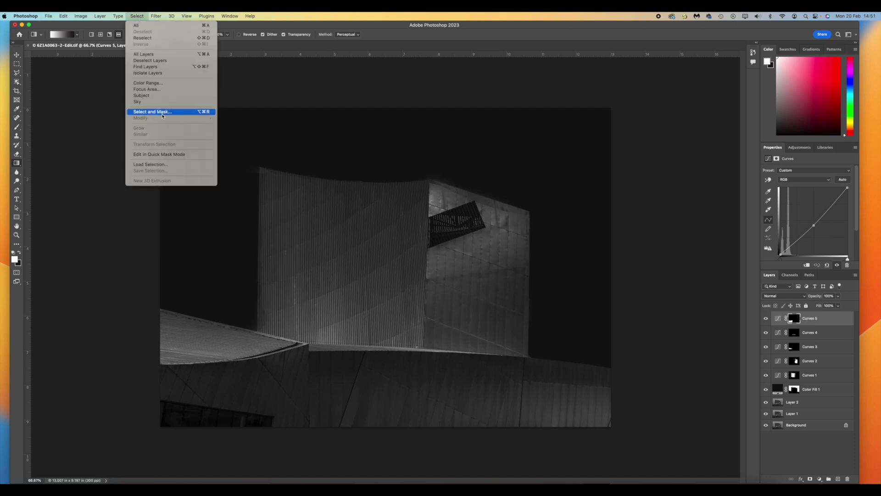
click(169, 165)
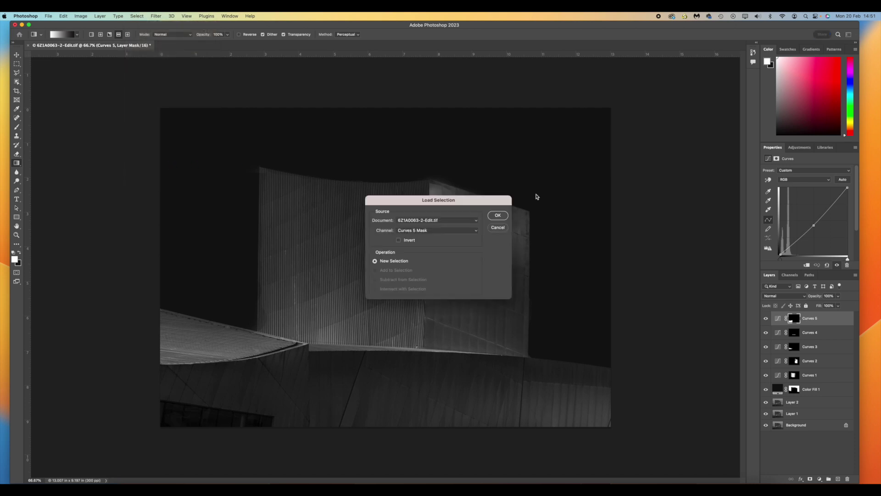
click(476, 233)
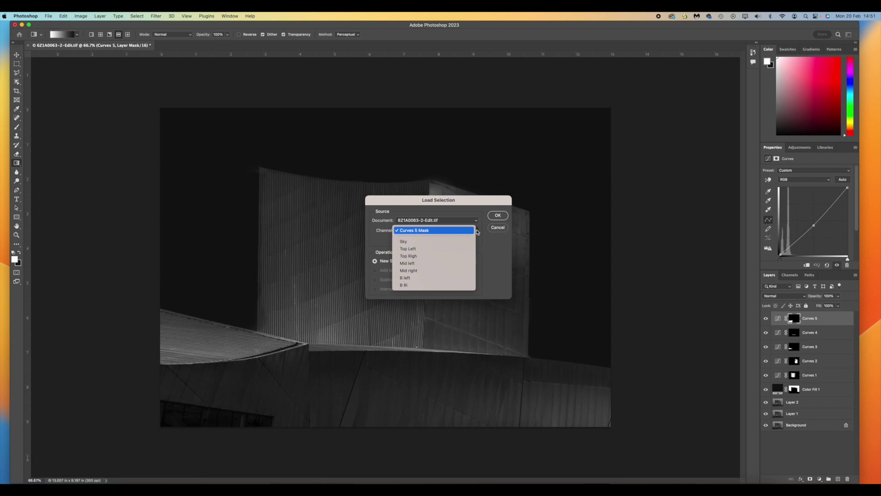
click(461, 284)
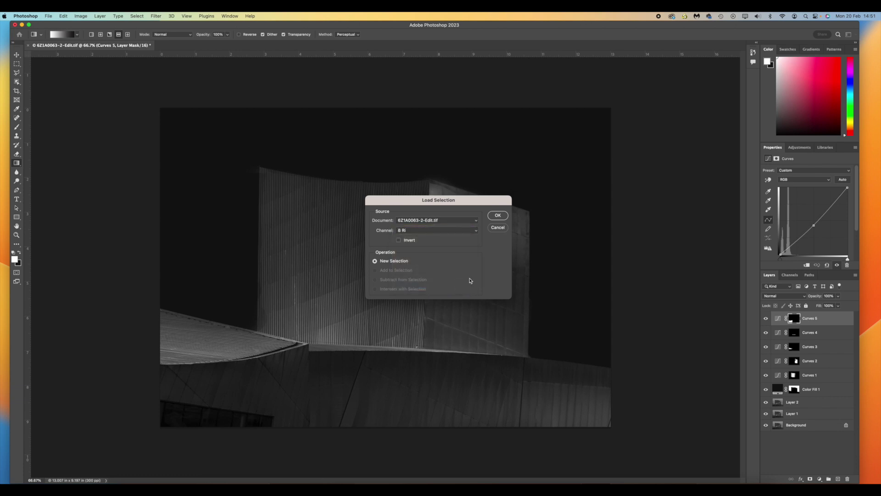
click(498, 217)
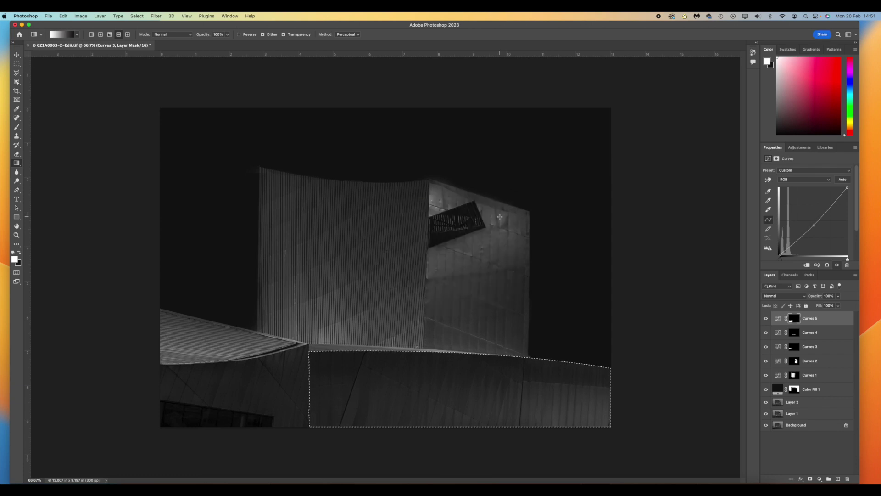
- Add a Curves adjustment layer masked to the B Ri selection and lower the curve's midpoint slightly to darken the long lower wall
click(800, 148)
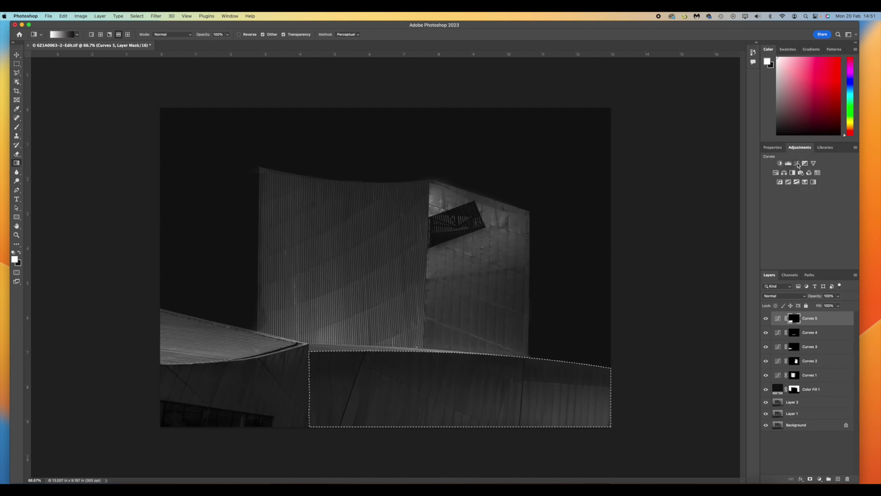
click(796, 163)
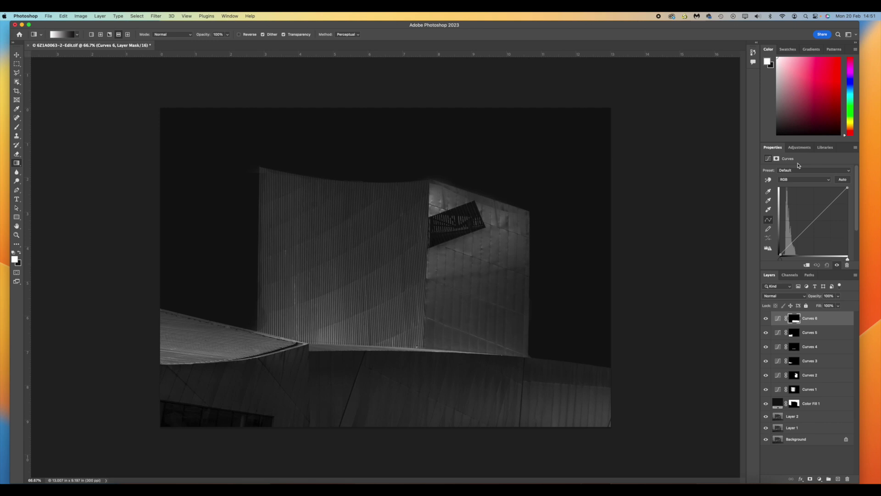
click(815, 223)
drag(815, 222, 816, 223)
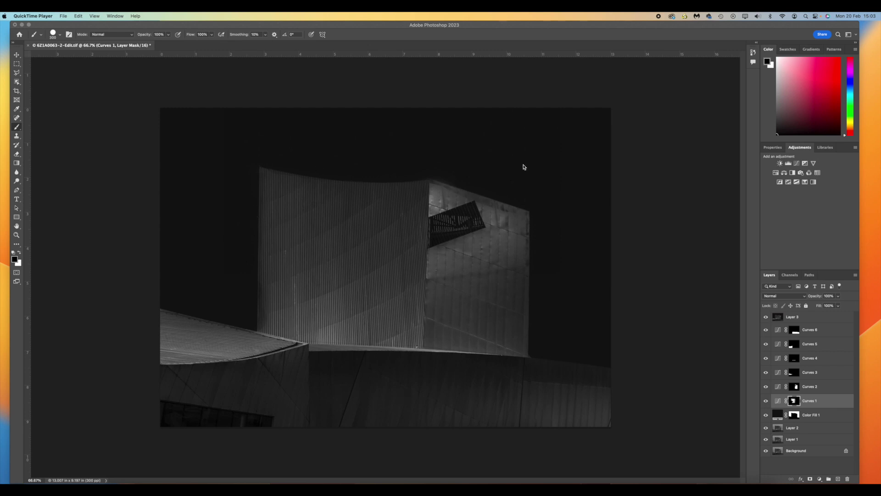
- Make Layer 3 at the top of the layer stack active and switch to the Move tool
click(815, 316)
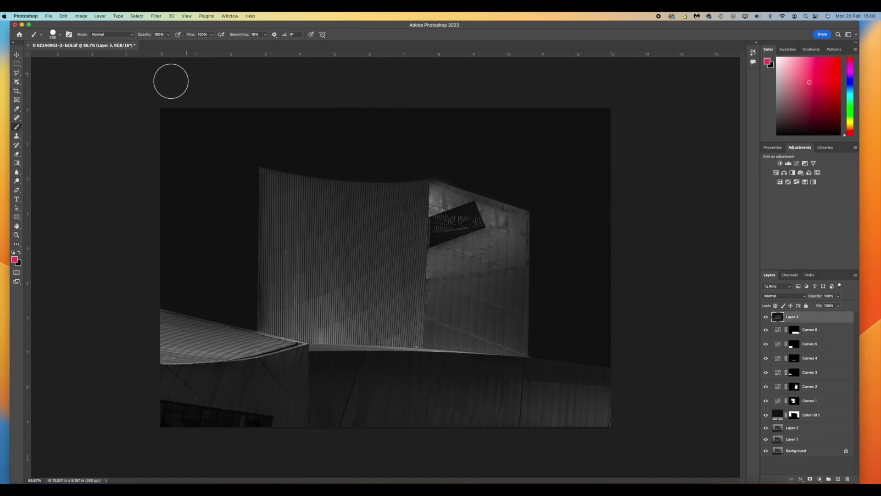
key(v)
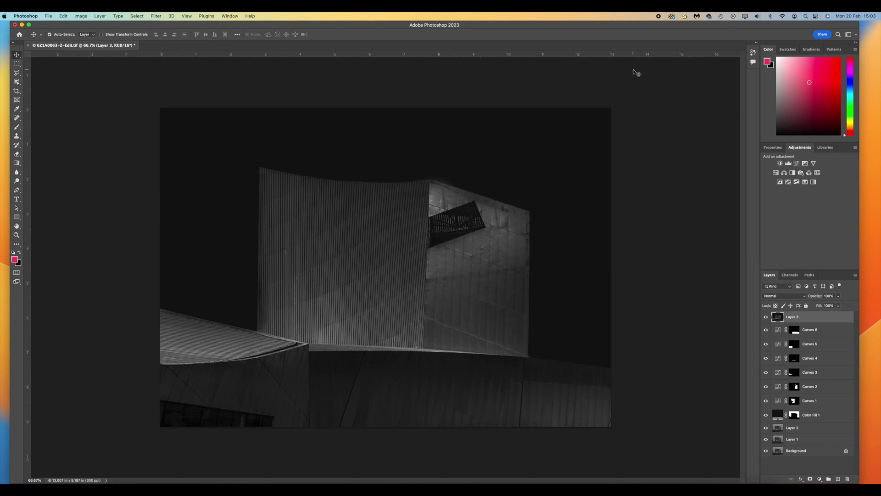